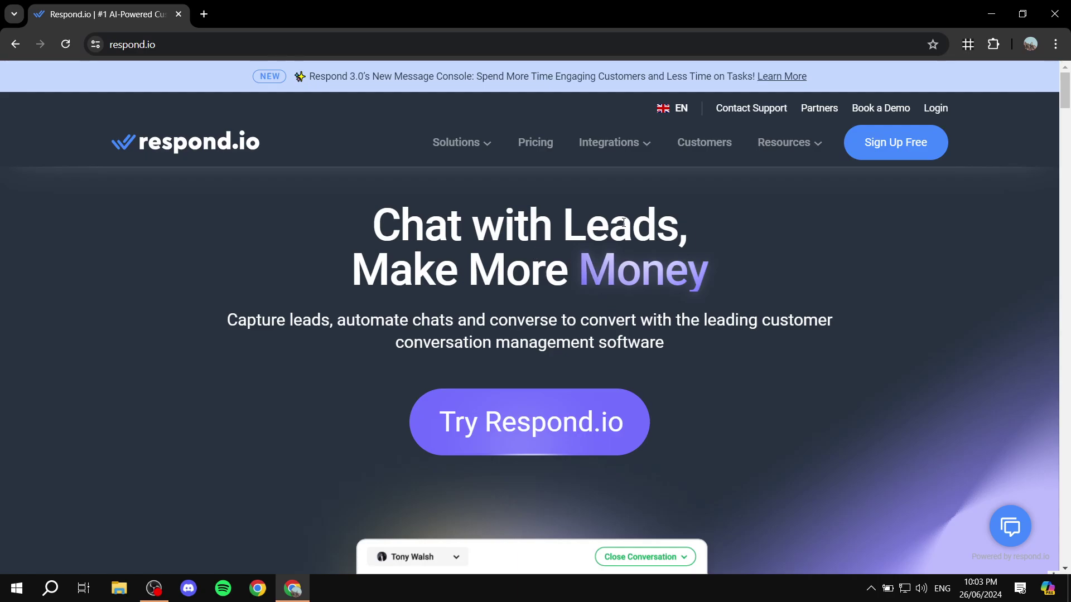
# Highlight the 'Chat with Leads, Make More Money' headline and its subtitle on the home page.
pyautogui.moveTo(384, 225); pyautogui.dragTo(777, 343)
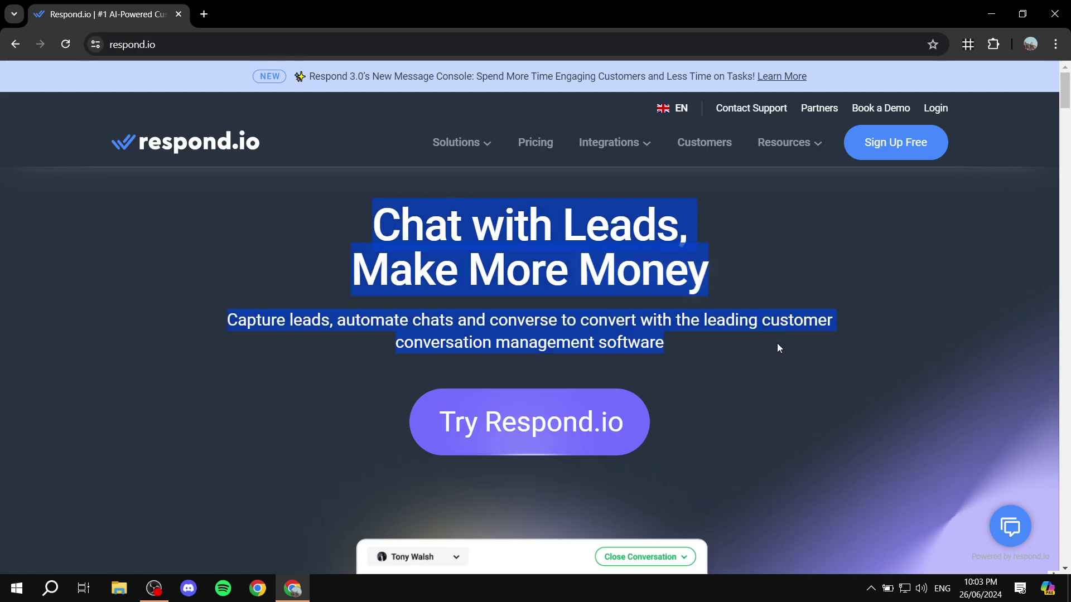
pyautogui.click(777, 344)
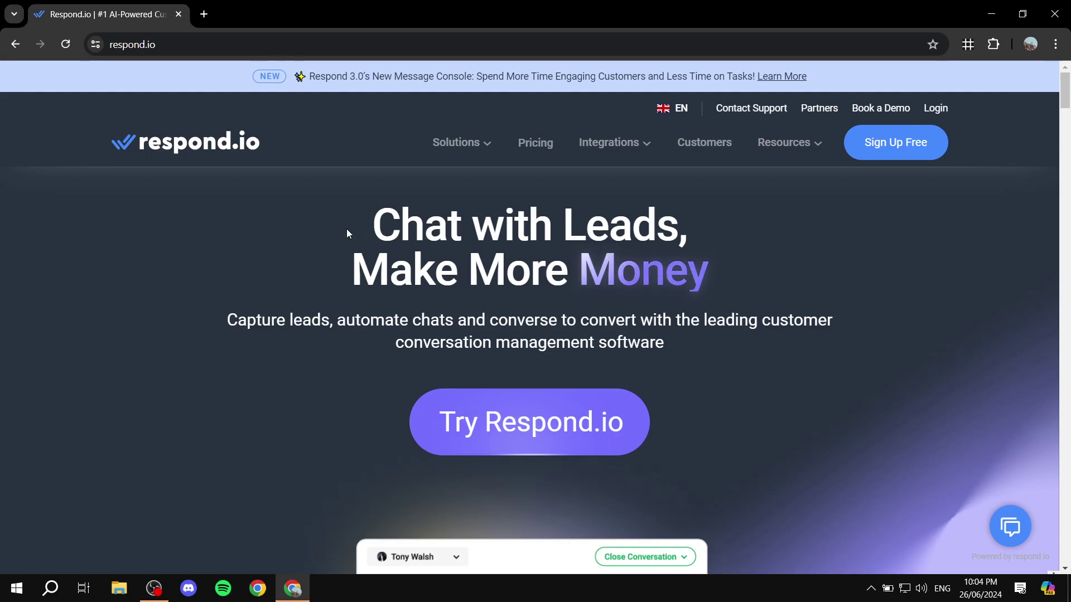
pyautogui.moveTo(346, 229); pyautogui.dragTo(750, 252)
pyautogui.click(741, 252)
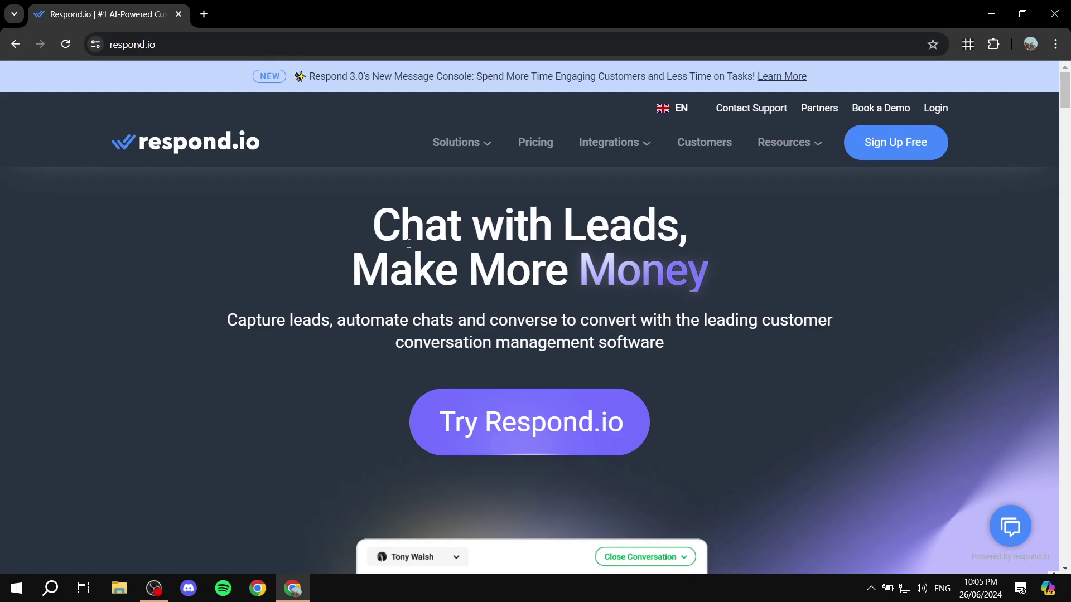
pyautogui.moveTo(409, 244); pyautogui.dragTo(751, 251)
pyautogui.click(753, 254)
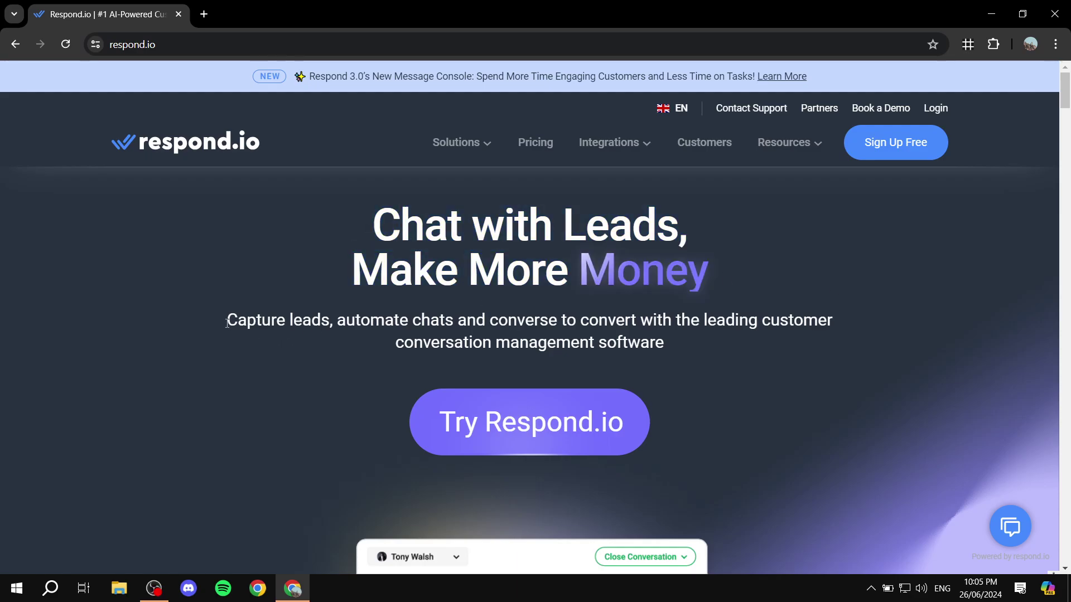
pyautogui.moveTo(227, 322); pyautogui.dragTo(922, 331)
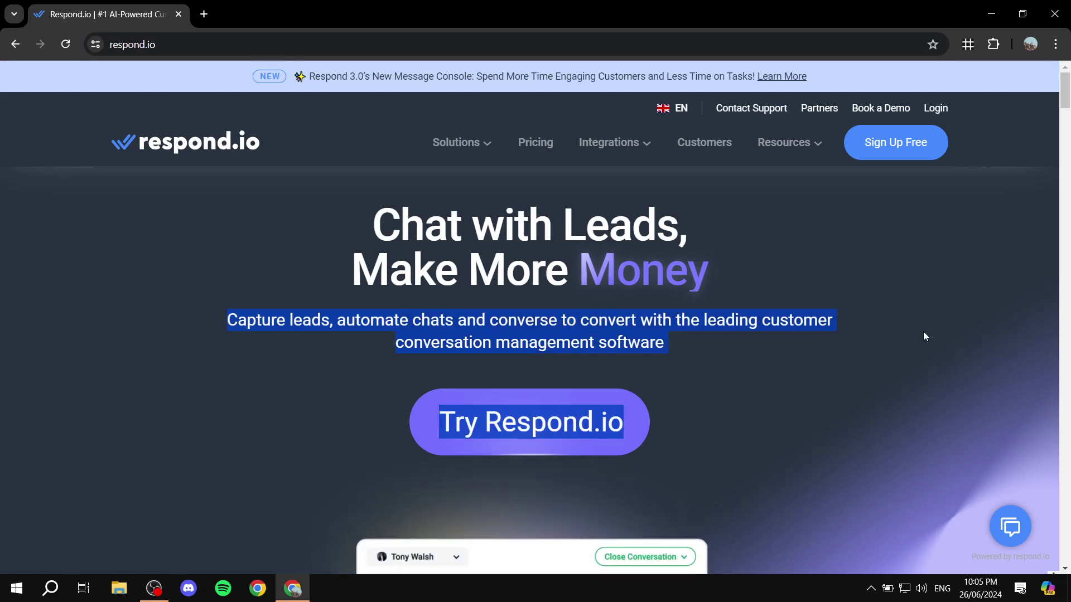
pyautogui.click(591, 350)
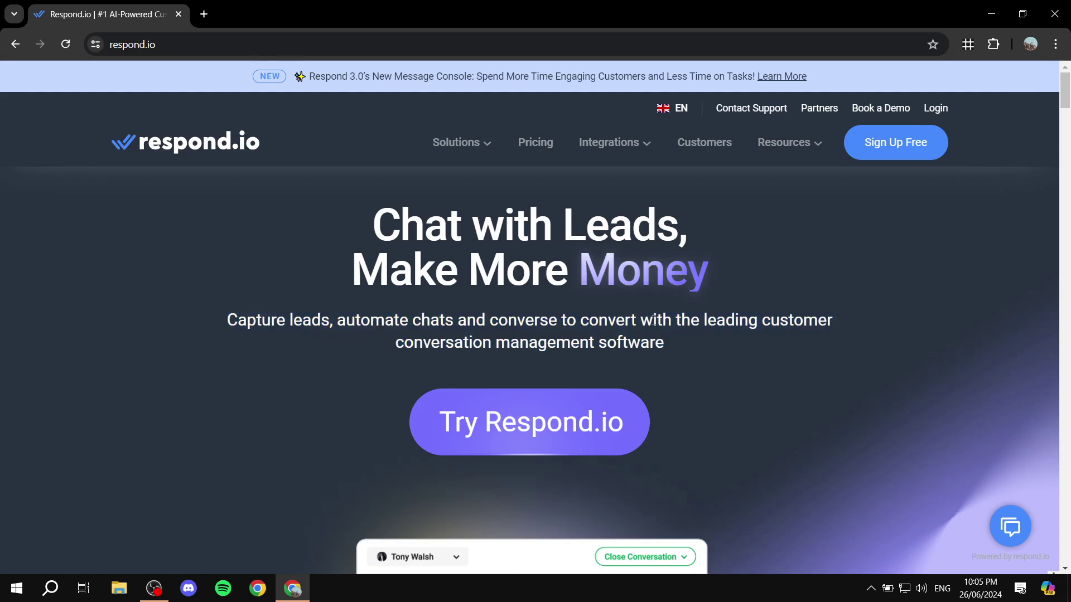
# Skim down past the 'Automate Your Chats with AI' section, then return to the top.
pyautogui.scroll(-15, 715, 311)
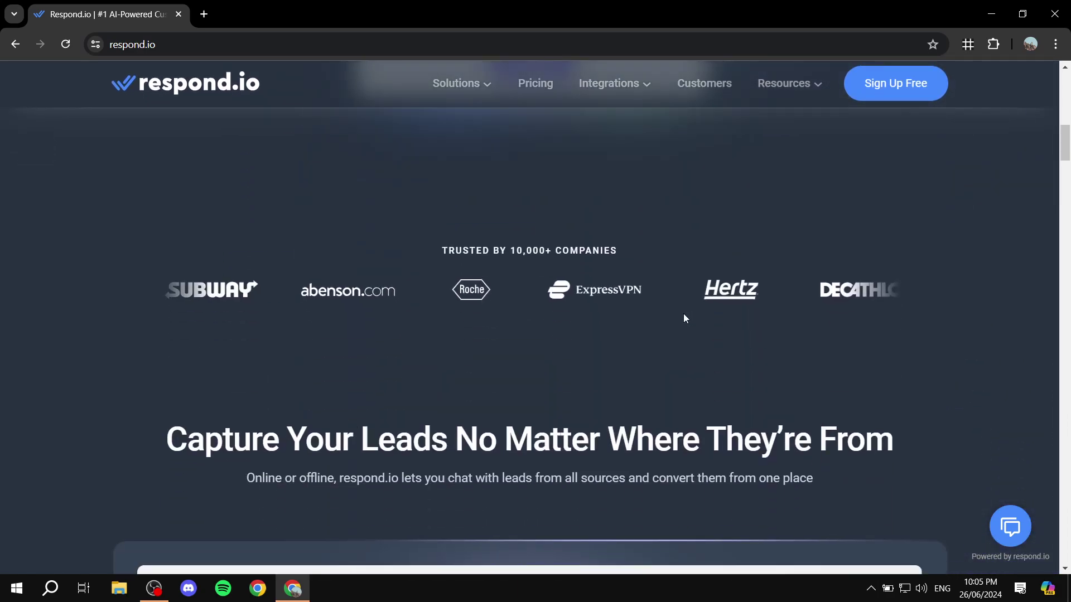
pyautogui.scroll(-10, 537, 321)
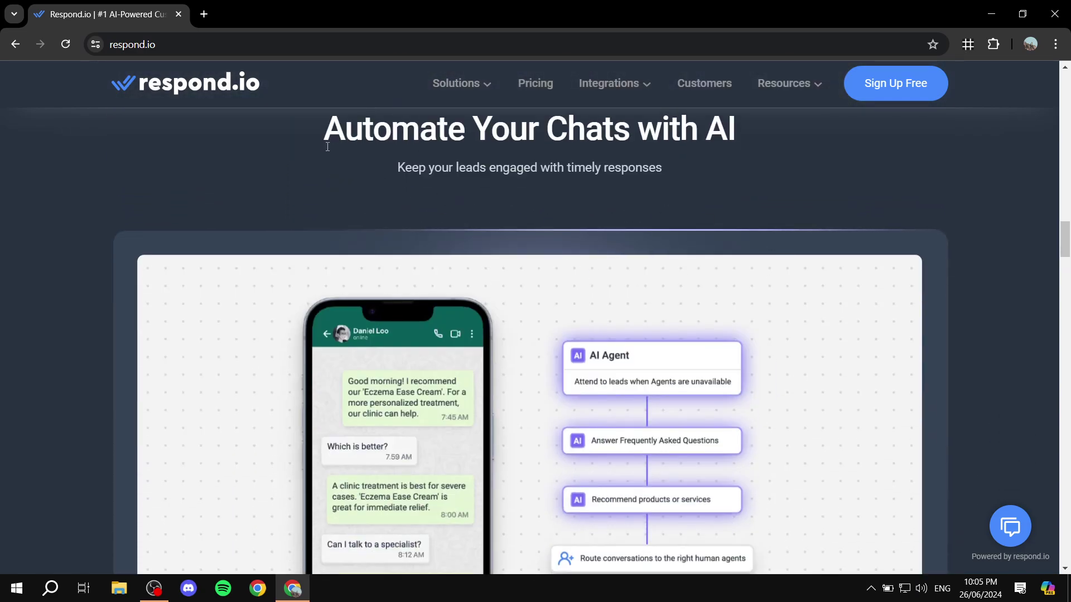
pyautogui.moveTo(328, 147); pyautogui.dragTo(664, 170)
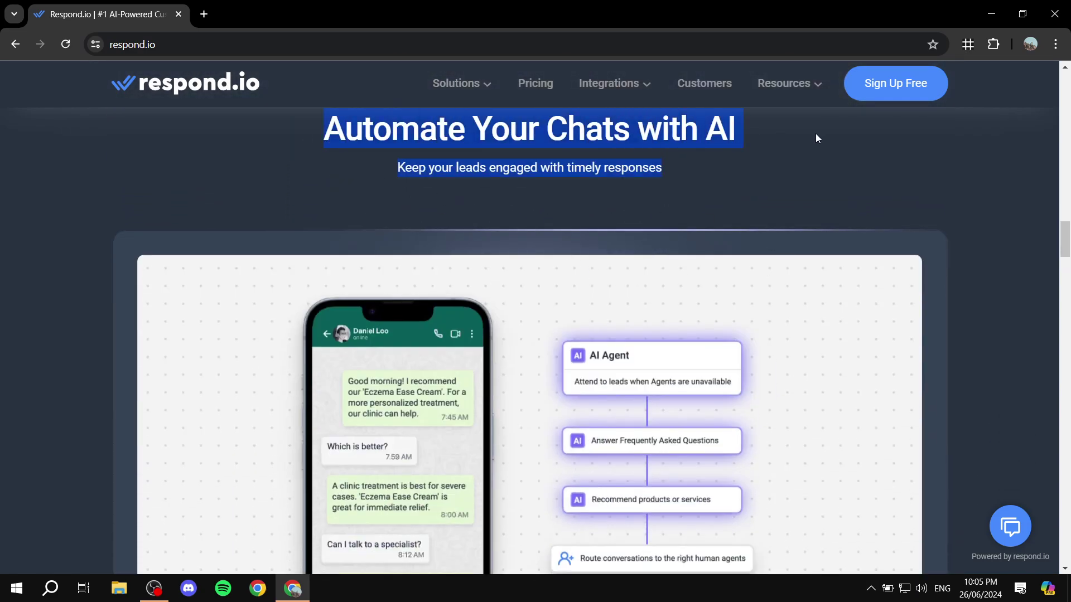
pyautogui.click(810, 139)
pyautogui.scroll(-10, 841, 186)
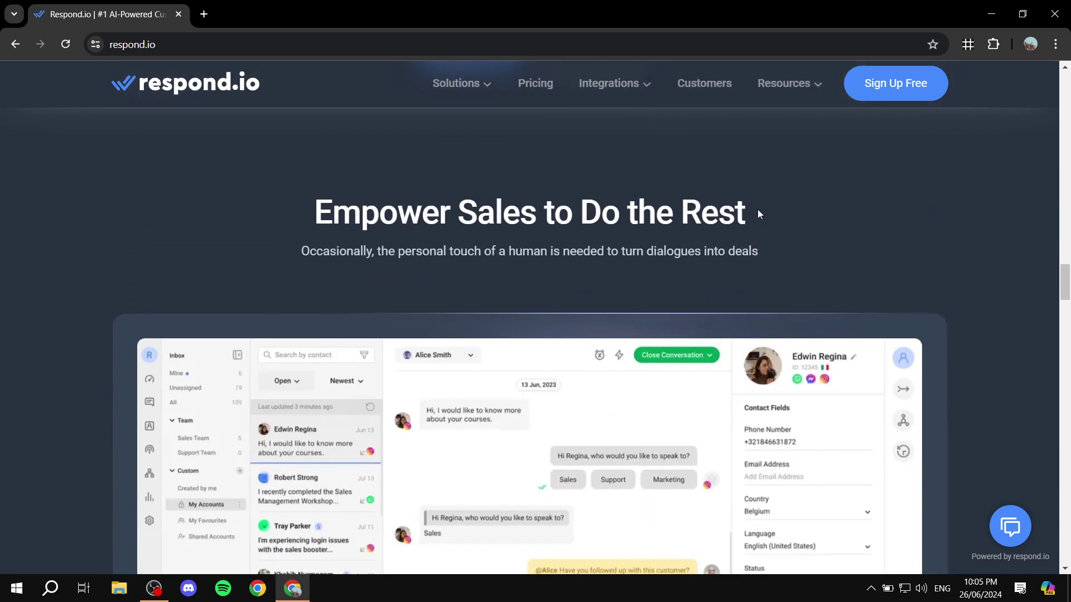
pyautogui.scroll(4, 759, 209)
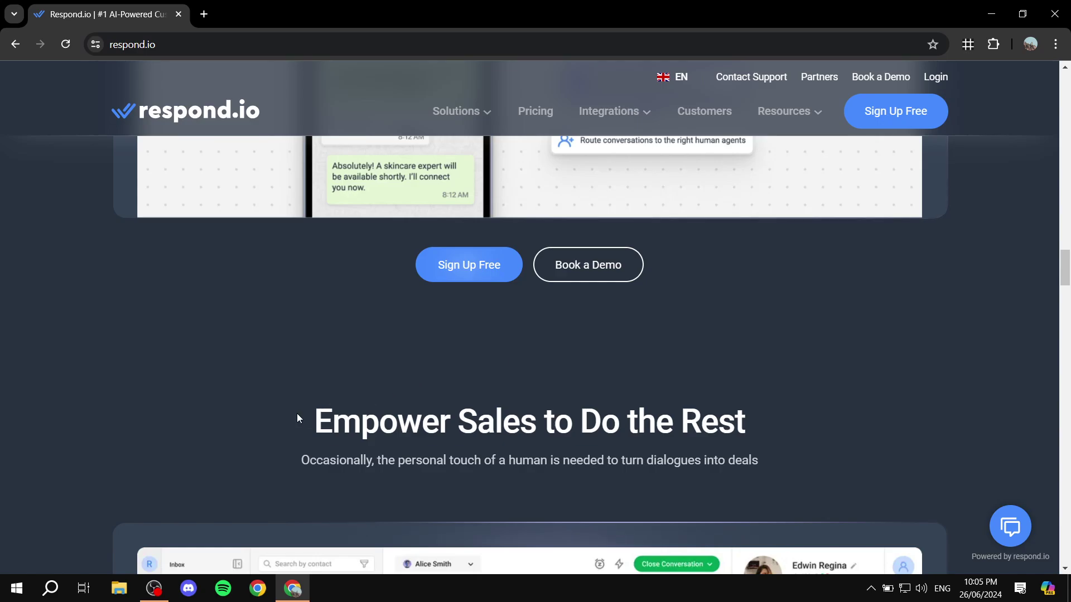
pyautogui.scroll(-15, 749, 337)
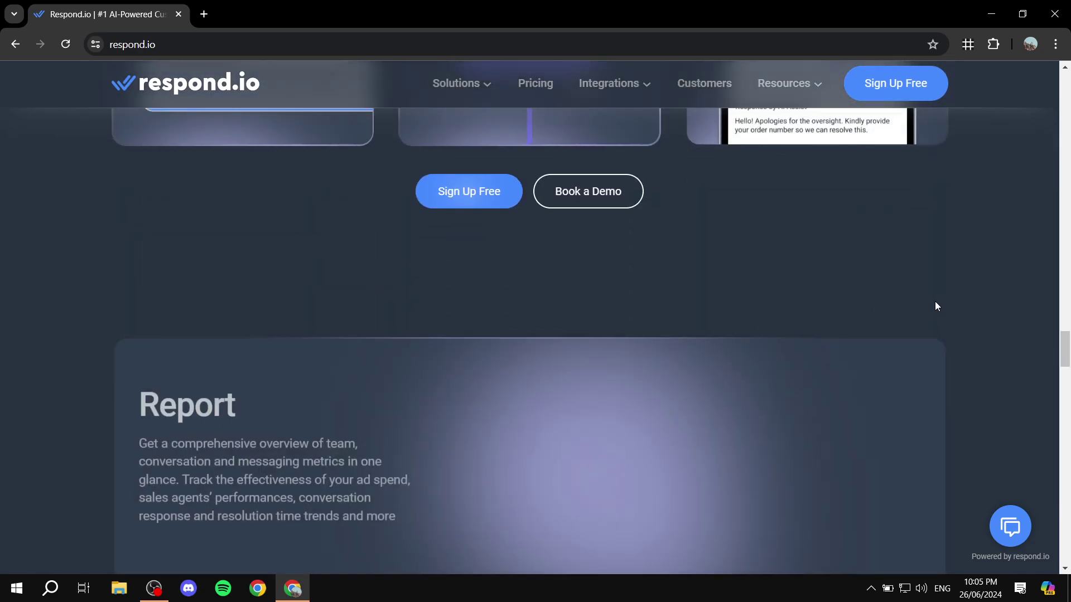
pyautogui.scroll(7, 934, 302)
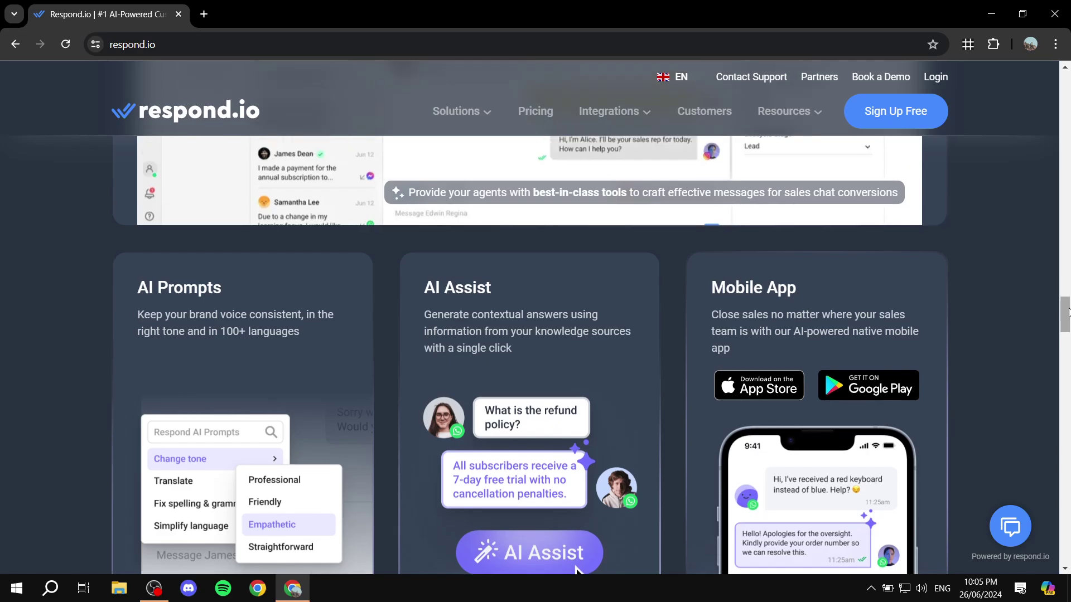
pyautogui.scroll(15, 557, 390)
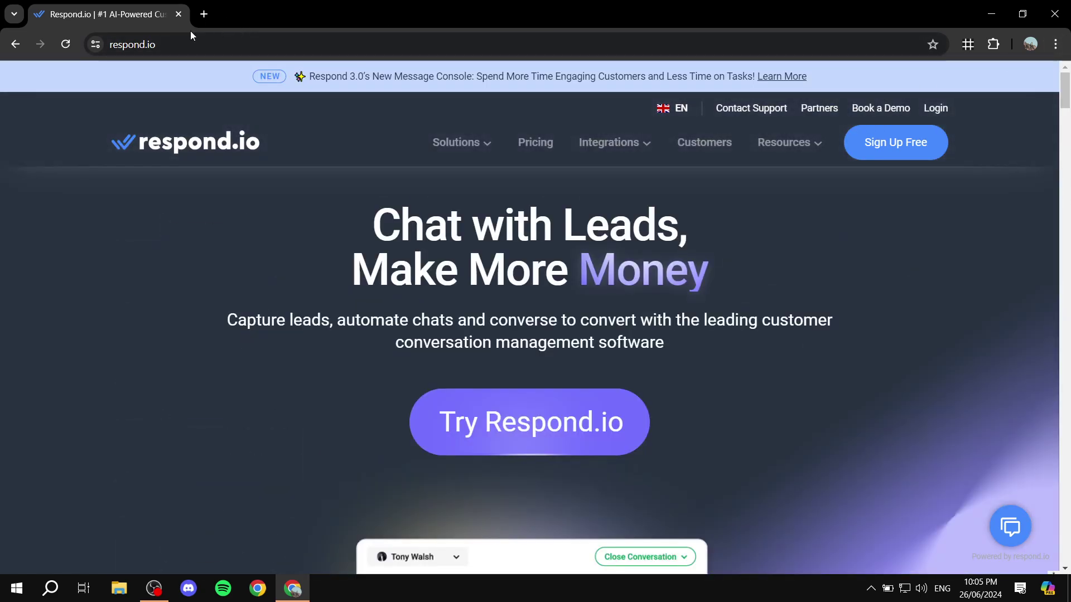
pyautogui.click(195, 40)
pyautogui.click(156, 297)
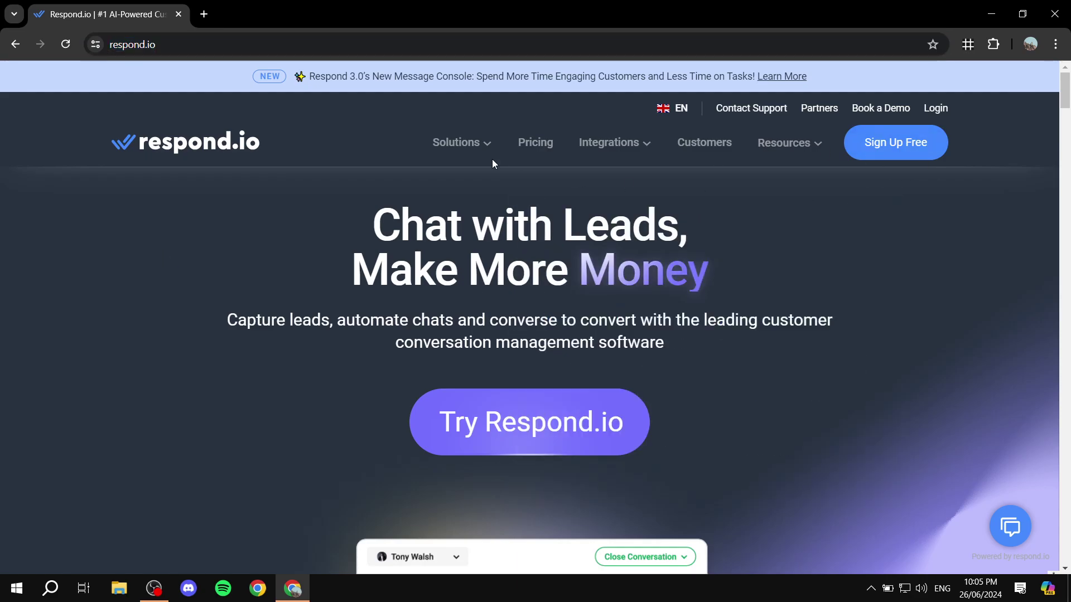
# On the Pricing page, dismiss the cookie notice and switch prices to Billed Monthly.
pyautogui.click(538, 146)
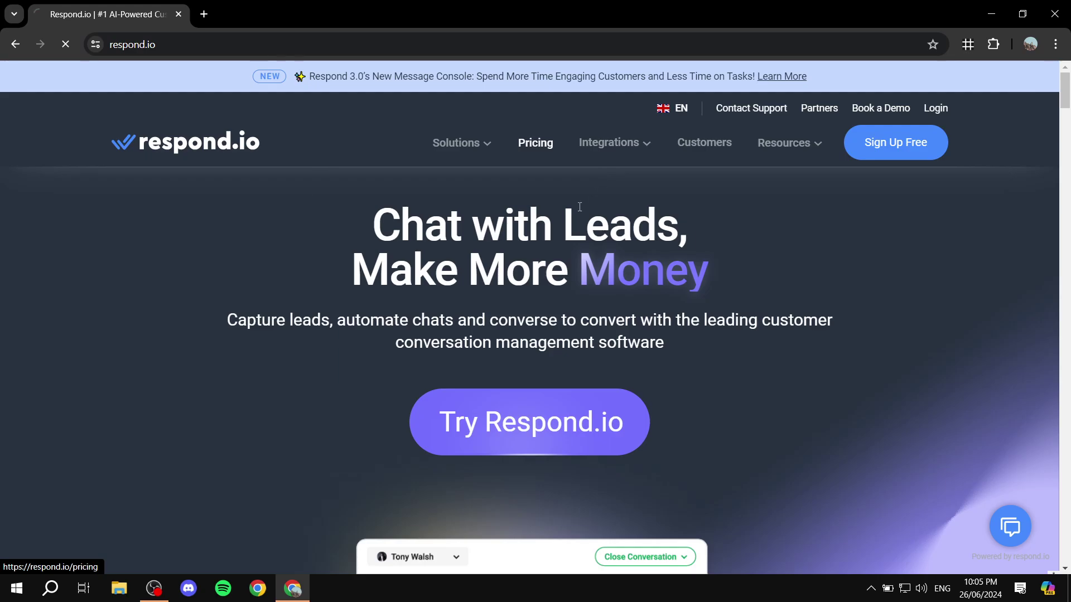
pyautogui.moveTo(577, 207)
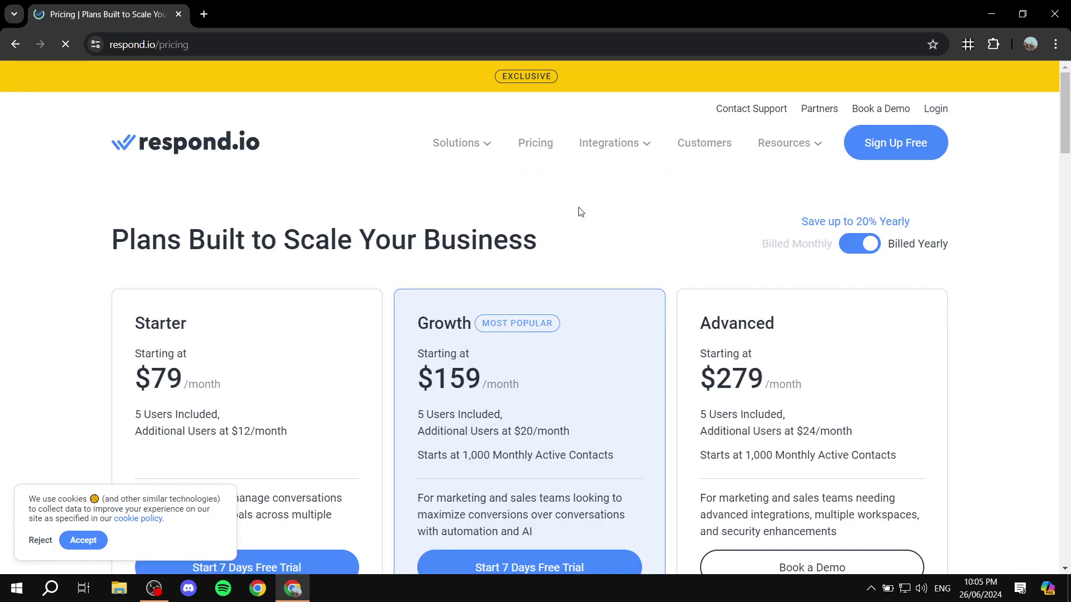
pyautogui.click(83, 540)
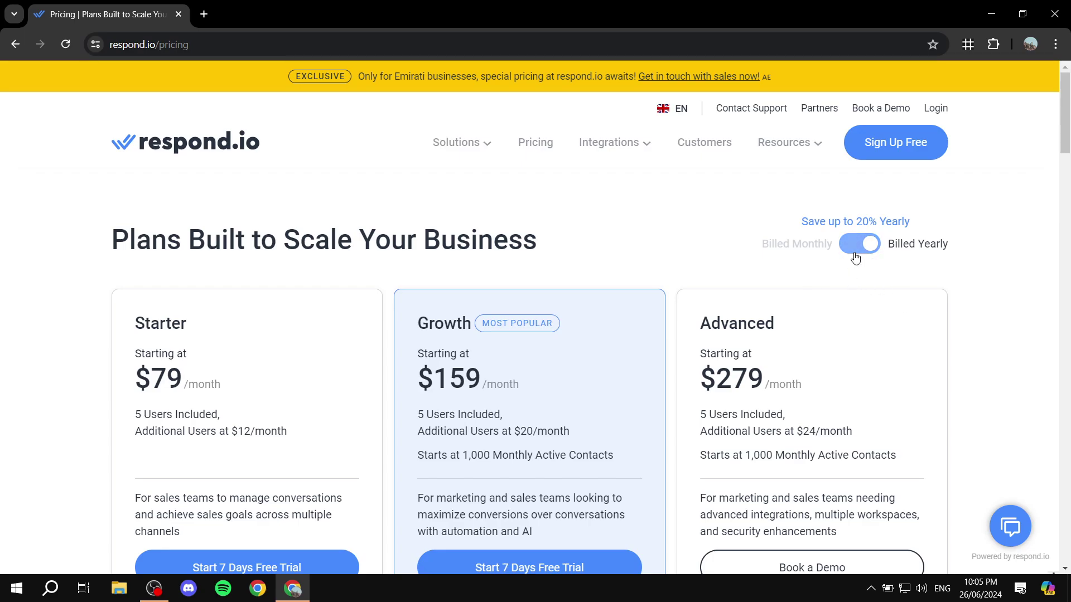
pyautogui.click(871, 252)
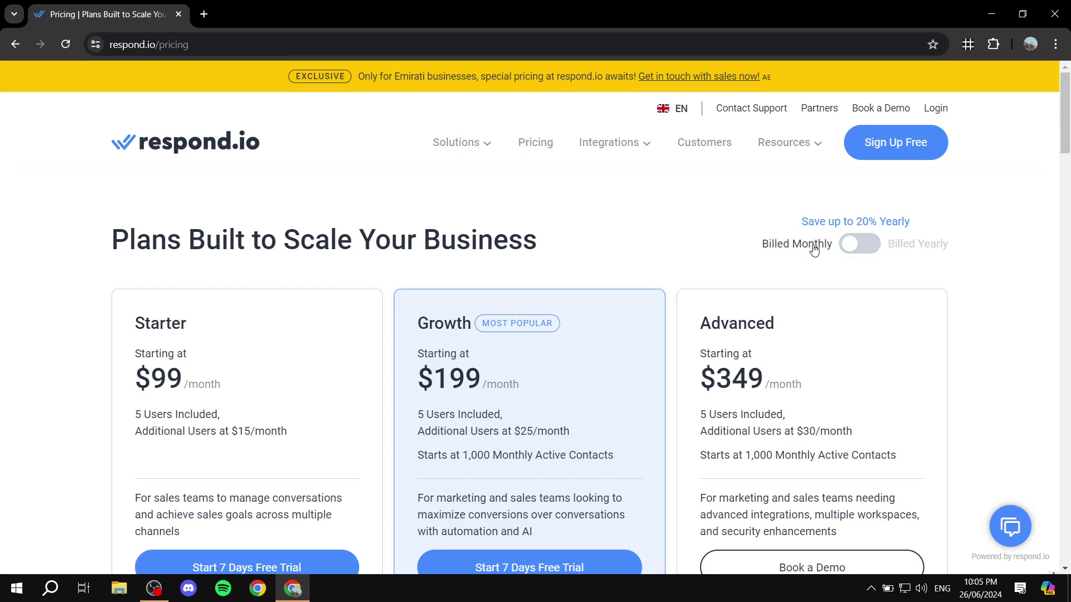
# Review the Starter plan: $99/month, 5 users included, and the additional-user price.
pyautogui.scroll(-1, 335, 277)
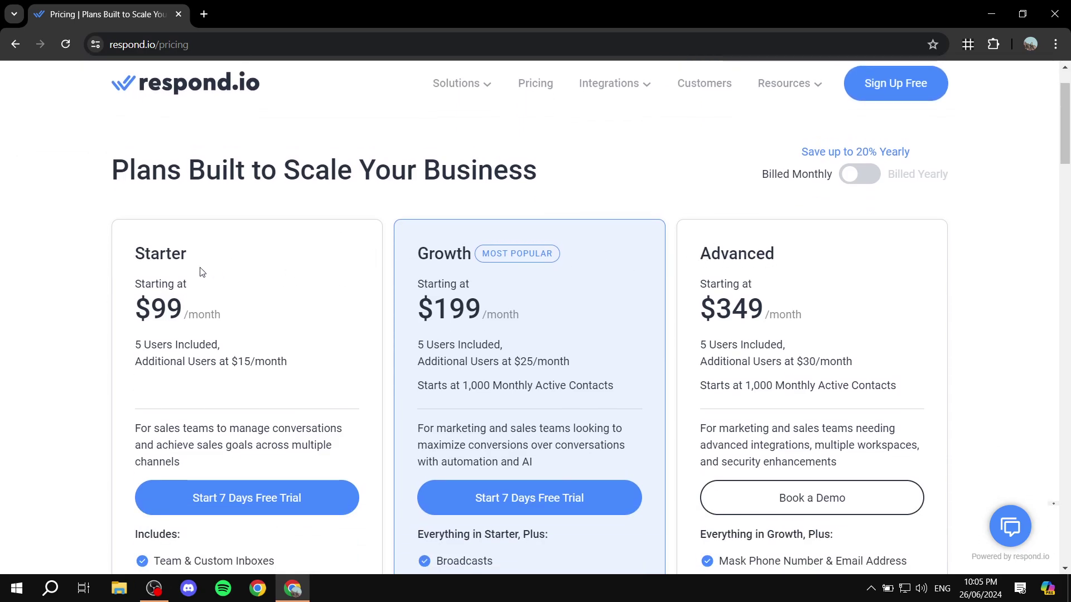
pyautogui.moveTo(136, 253); pyautogui.dragTo(206, 254)
pyautogui.click(143, 307)
pyautogui.moveTo(152, 311); pyautogui.dragTo(249, 310)
pyautogui.click(249, 310)
pyautogui.moveTo(142, 340); pyautogui.dragTo(282, 342)
pyautogui.click(234, 348)
pyautogui.scroll(-1, 229, 304)
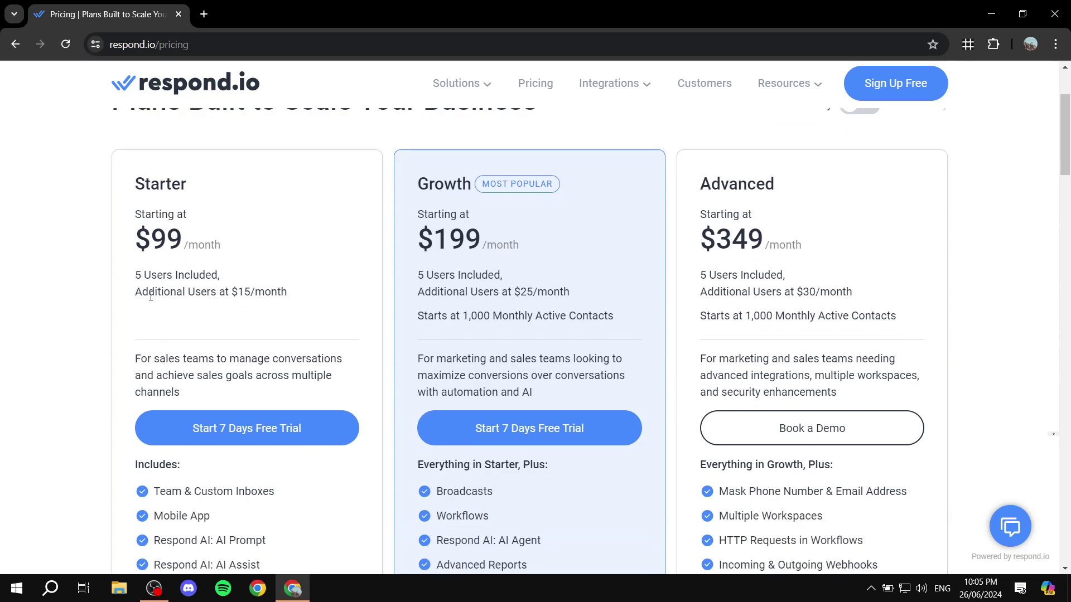
pyautogui.moveTo(150, 296); pyautogui.dragTo(323, 299)
pyautogui.click(325, 300)
pyautogui.scroll(-3, 149, 304)
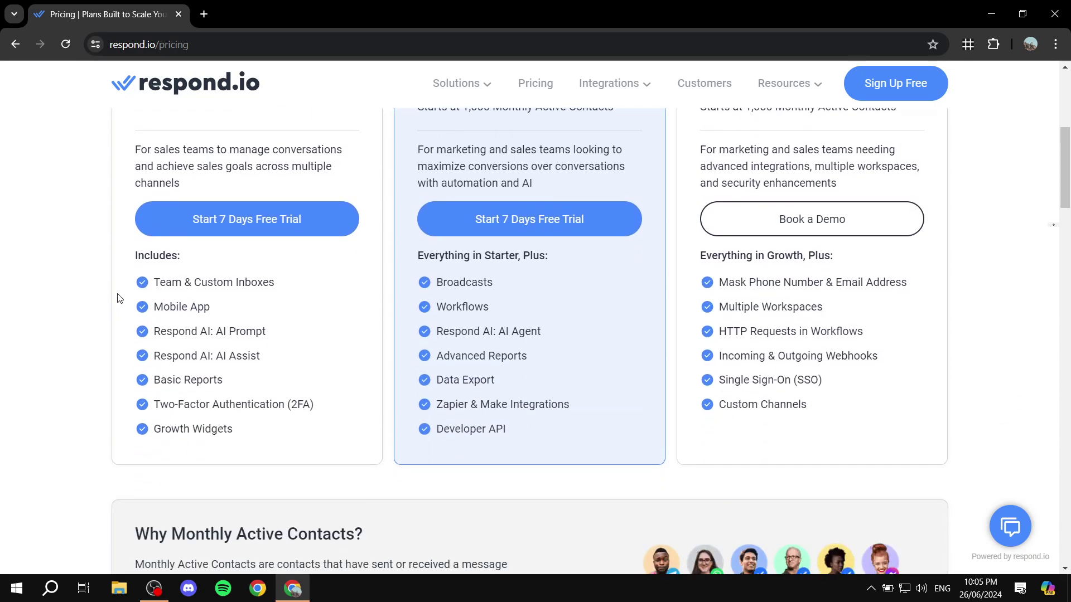
pyautogui.scroll(5, 162, 280)
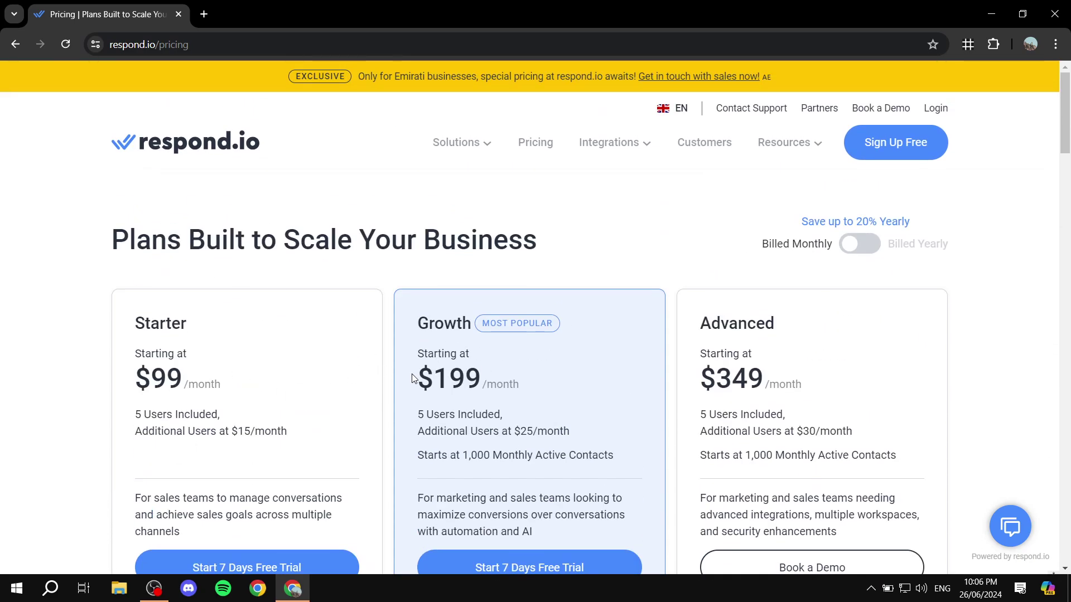
# Compare the Growth $199 and Advanced $349 monthly prices, then return to the home page.
pyautogui.moveTo(413, 378); pyautogui.dragTo(552, 379)
pyautogui.click(552, 378)
pyautogui.moveTo(709, 379); pyautogui.dragTo(816, 378)
pyautogui.click(852, 369)
pyautogui.scroll(-5, 853, 366)
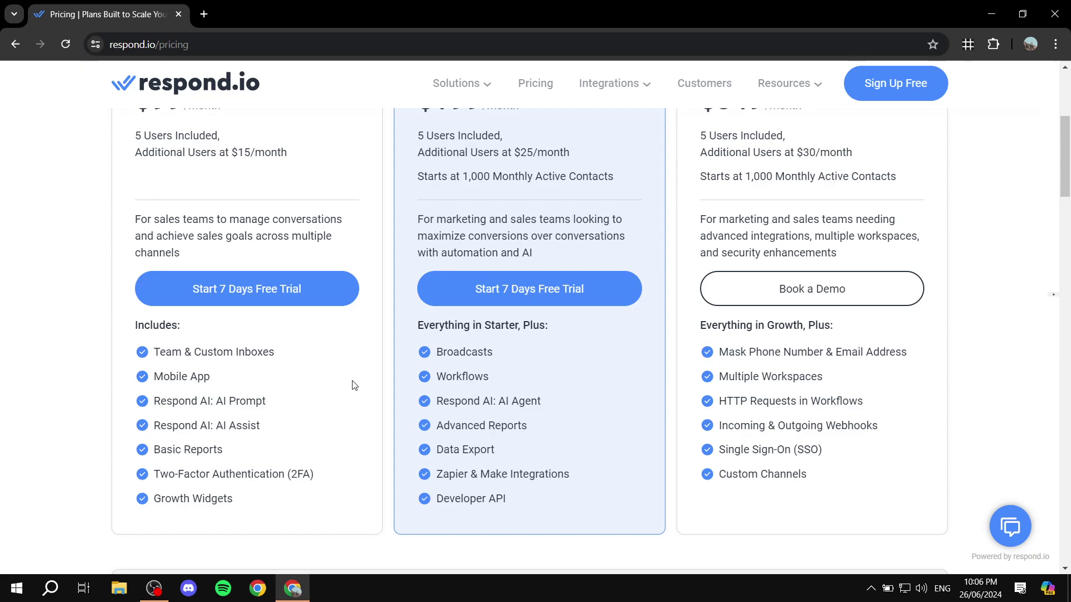
pyautogui.scroll(5, 373, 245)
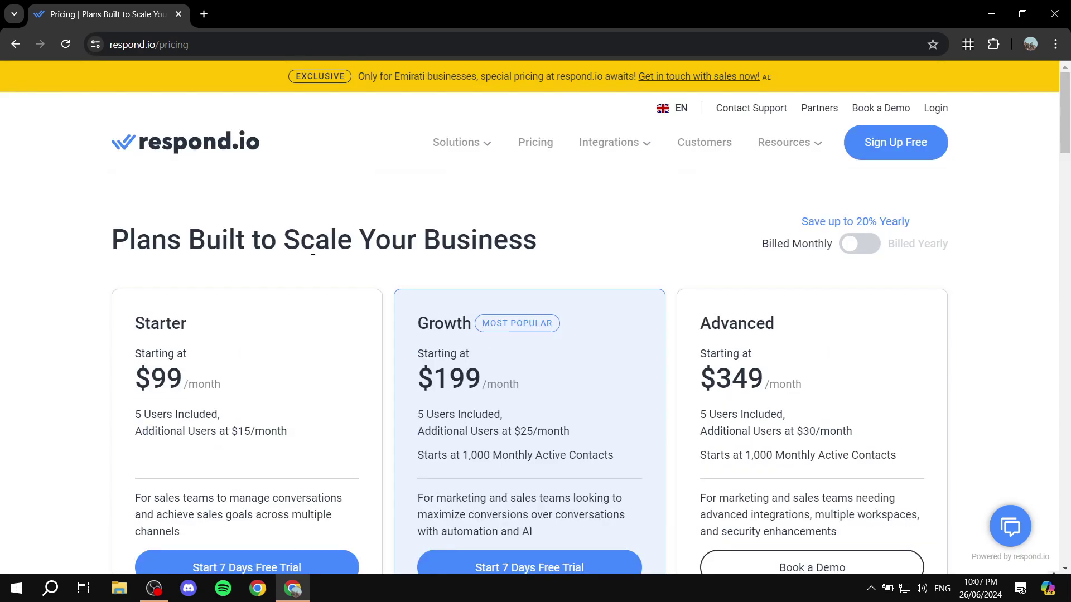
pyautogui.click(229, 142)
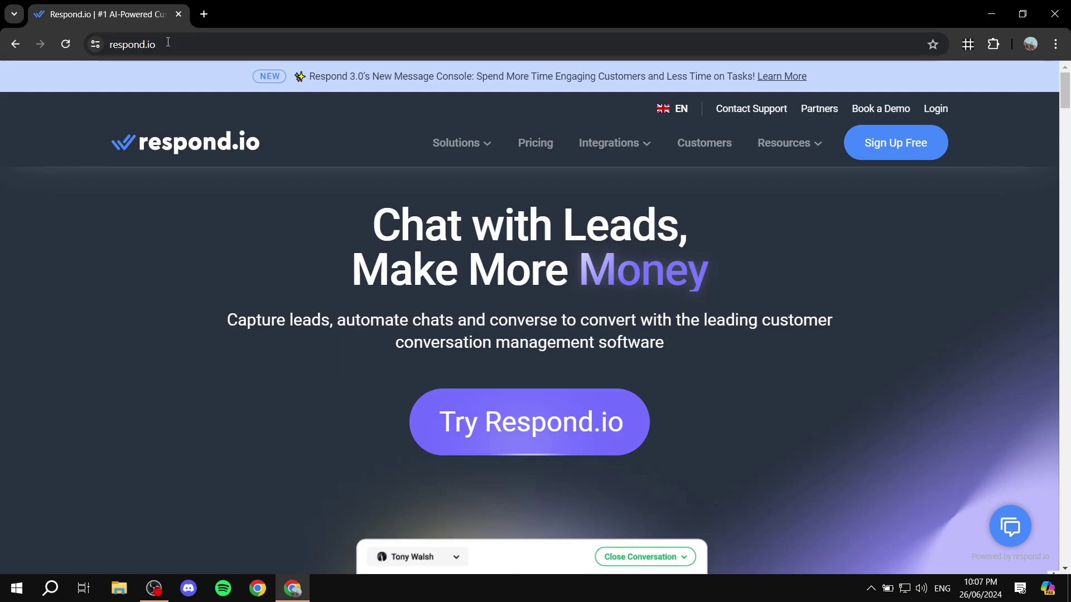
# Start a free sign-up, which opens in a new tab.
pyautogui.click(910, 146)
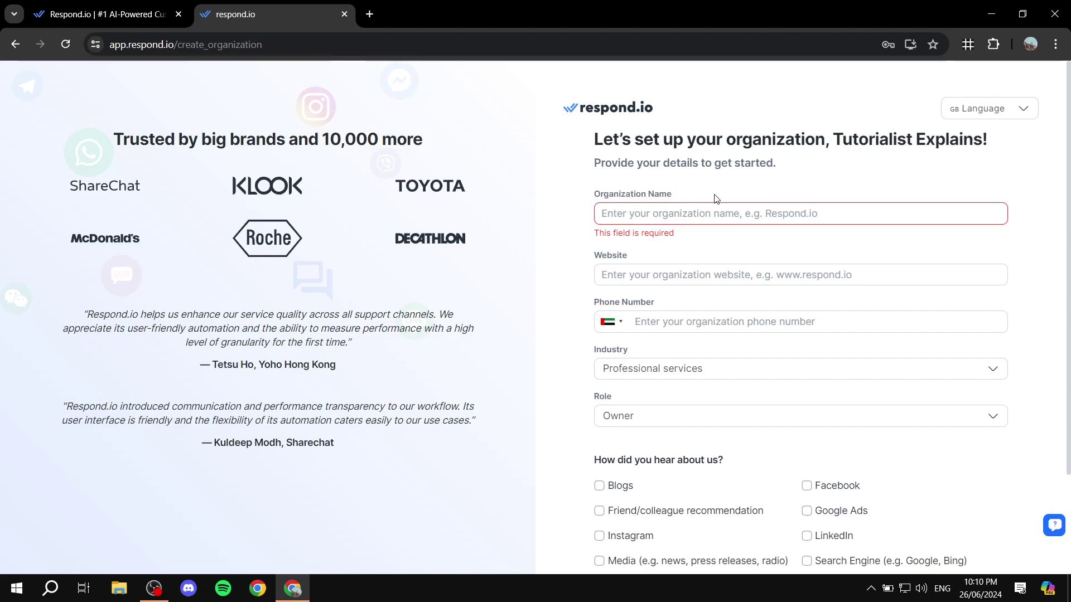
pyautogui.scroll(-1, 703, 392)
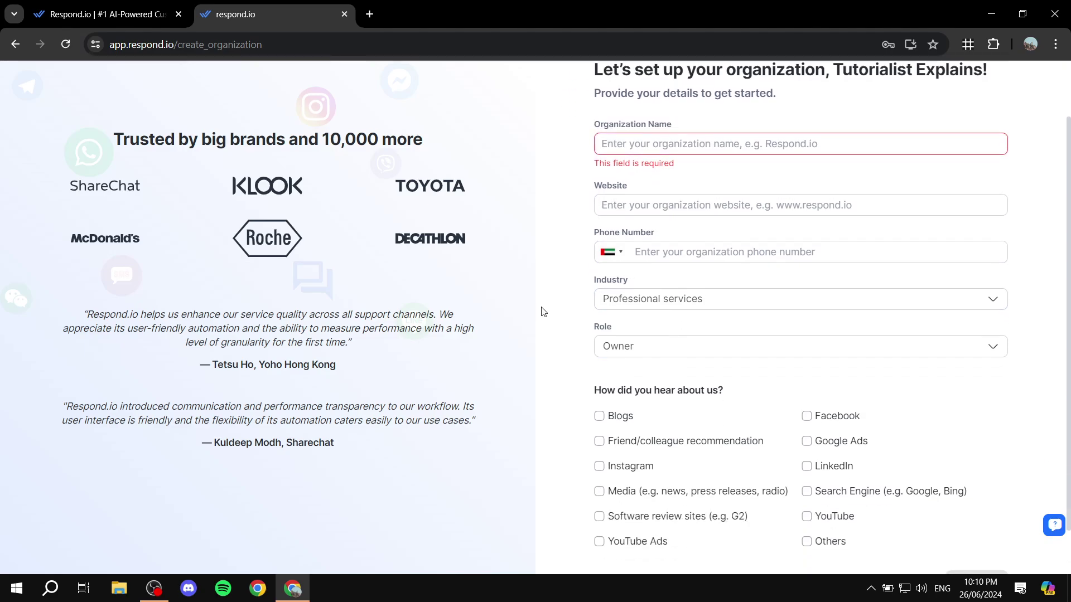
pyautogui.click(694, 299)
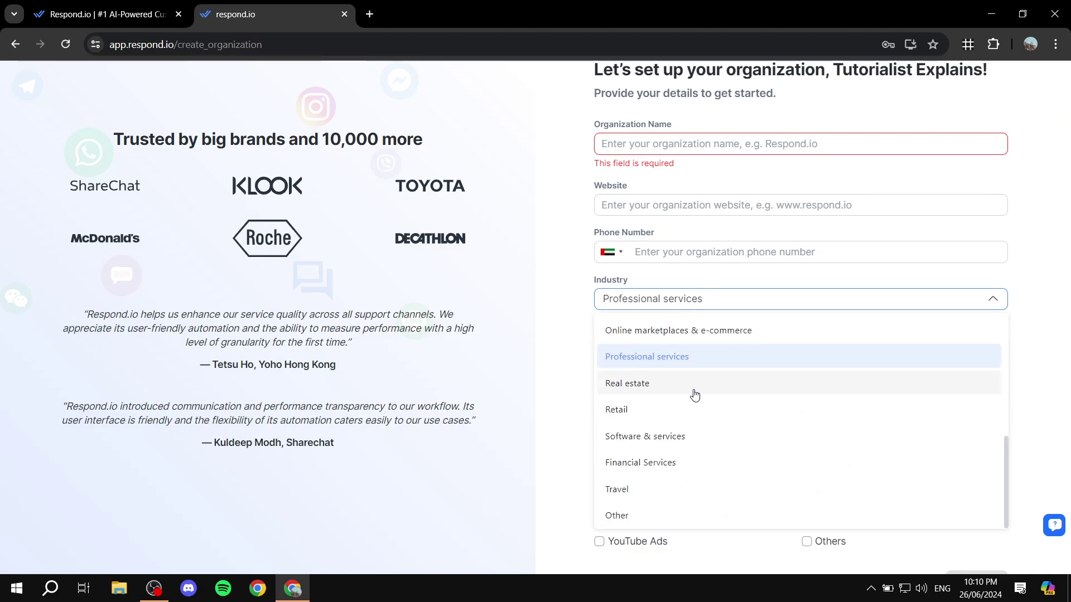
pyautogui.scroll(5, 686, 399)
pyautogui.scroll(-5, 686, 407)
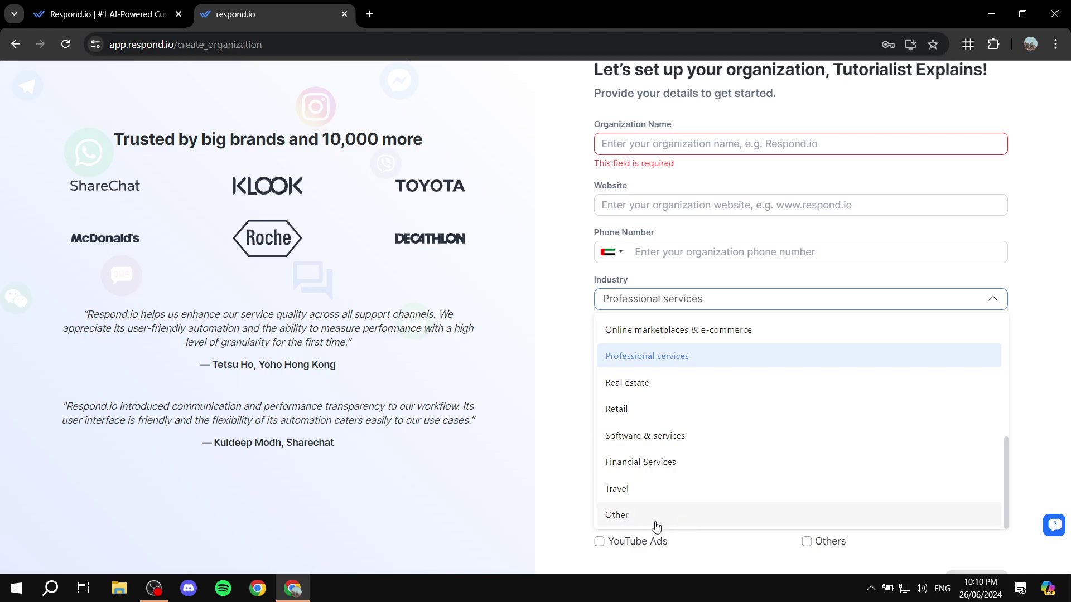
pyautogui.scroll(5, 695, 430)
pyautogui.scroll(-5, 725, 446)
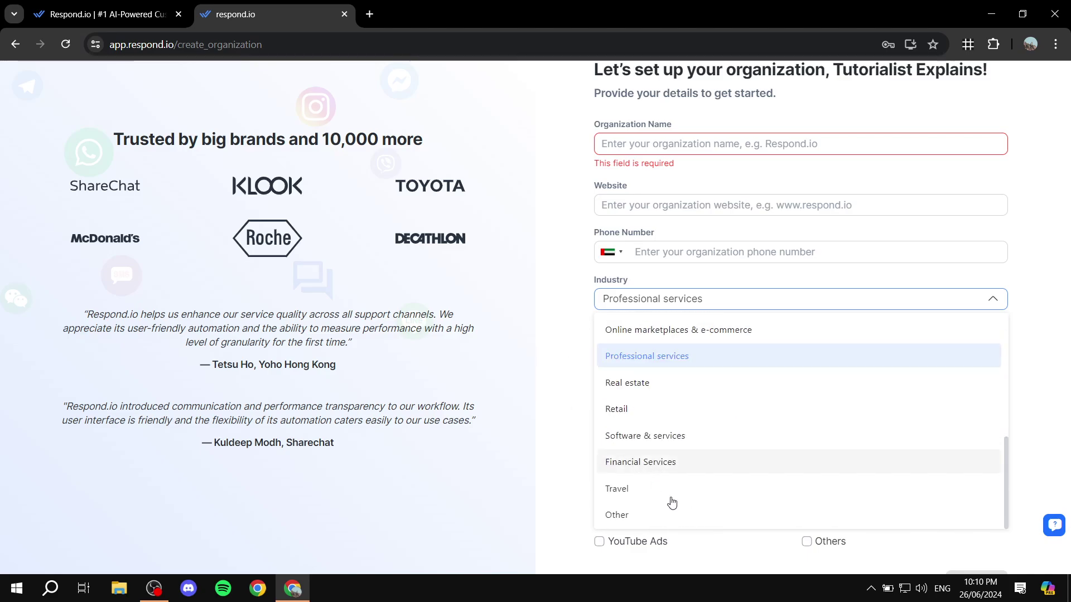
pyautogui.click(524, 396)
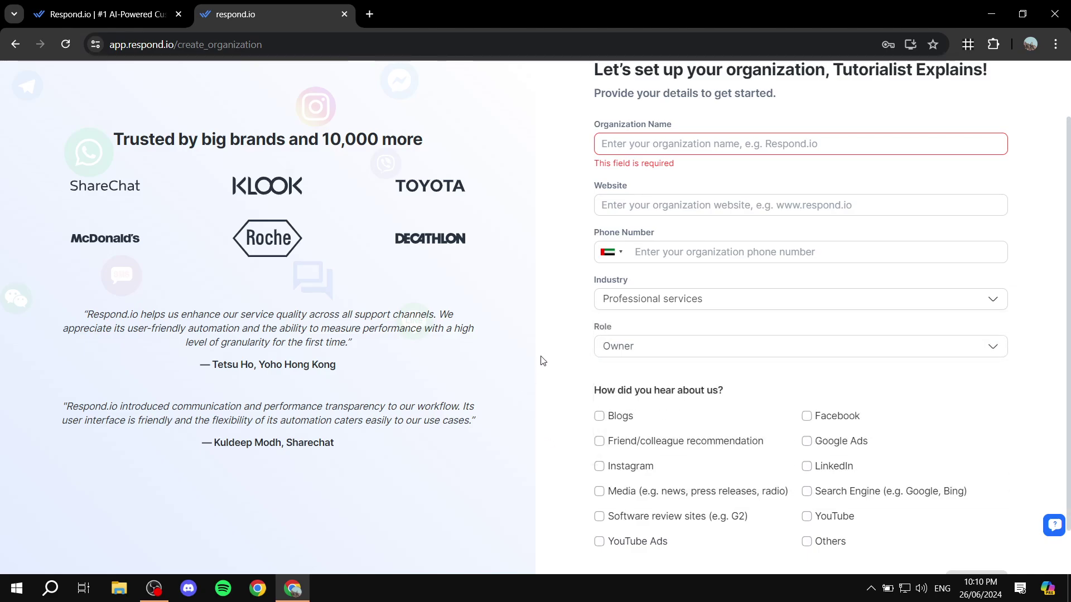
pyautogui.click(650, 358)
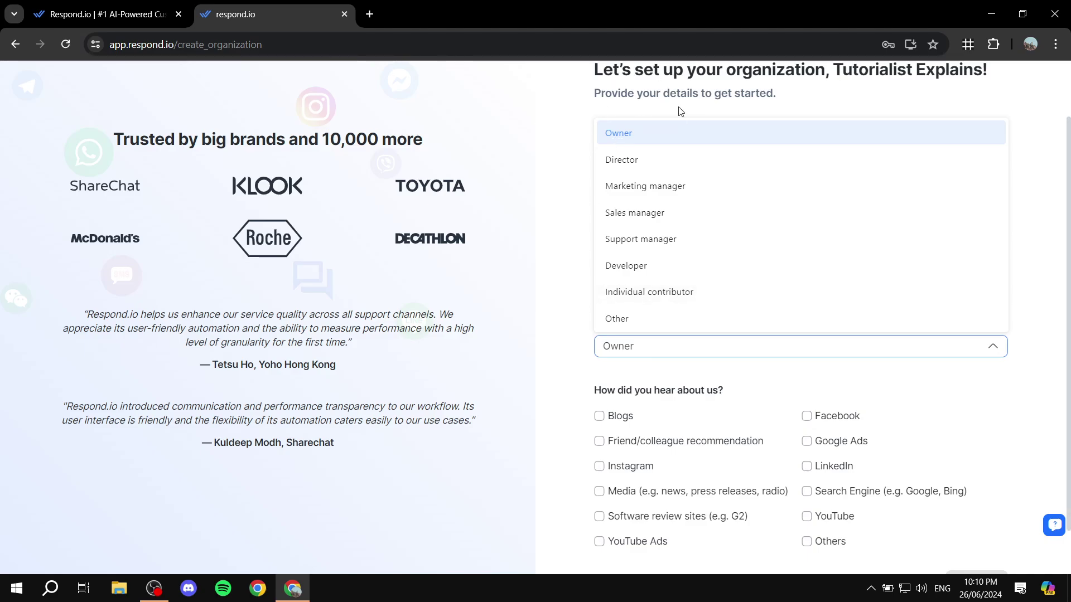
pyautogui.click(450, 304)
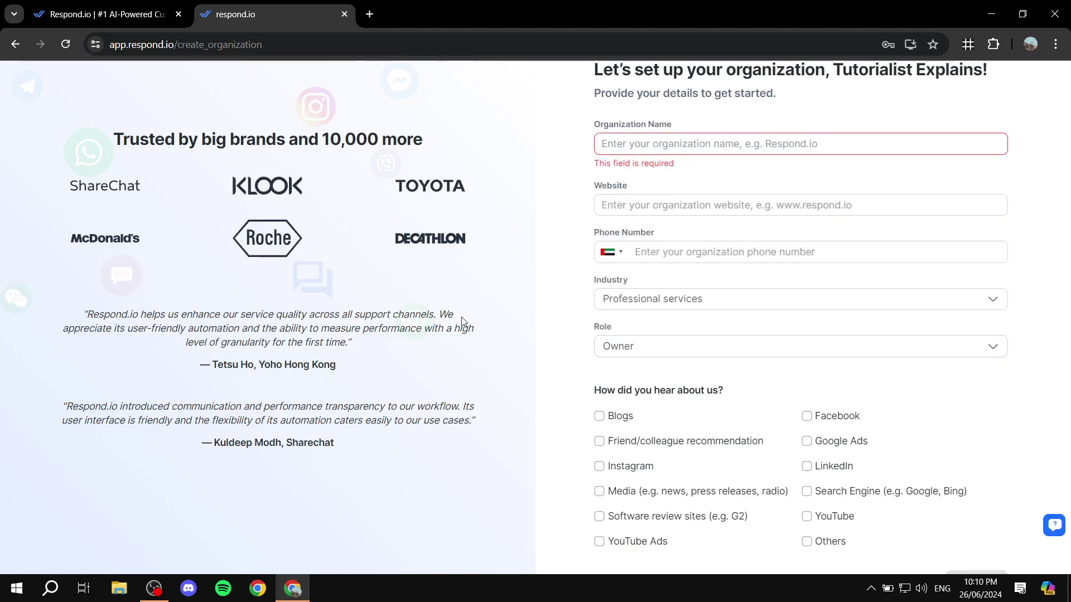
pyautogui.moveTo(560, 395); pyautogui.dragTo(755, 390)
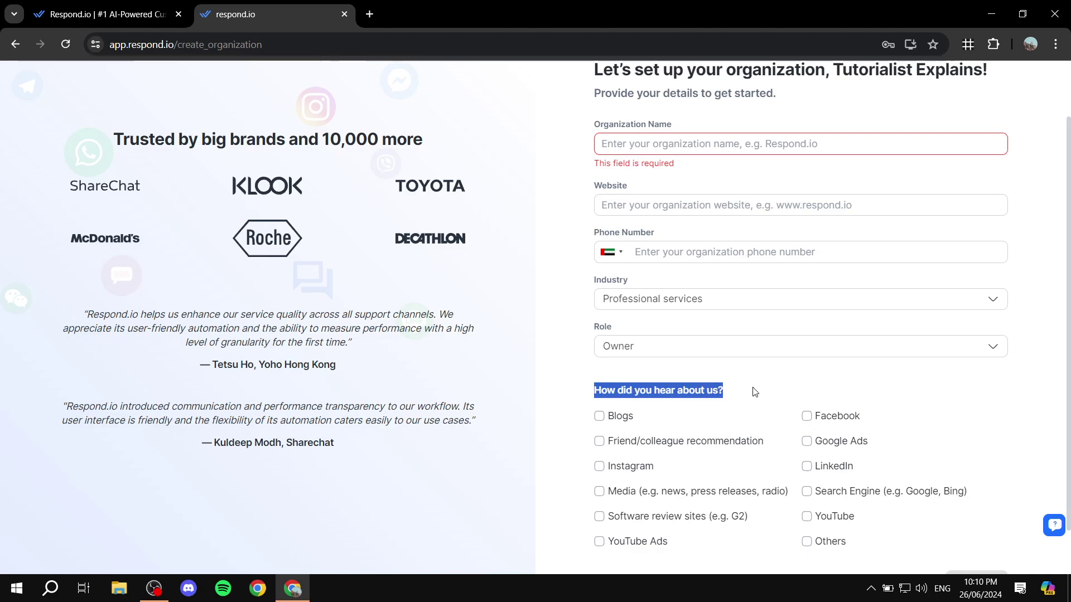
pyautogui.click(755, 389)
pyautogui.scroll(2, 769, 411)
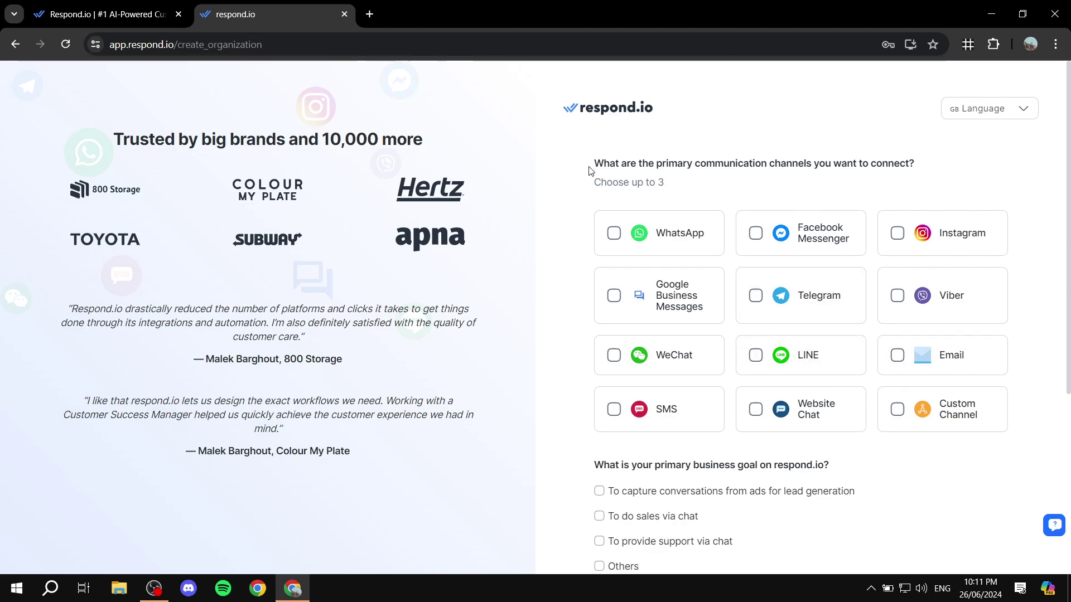
# Select Email and Website Chat as channels, leaving WhatsApp and SMS unselected.
pyautogui.moveTo(590, 170); pyautogui.dragTo(960, 166)
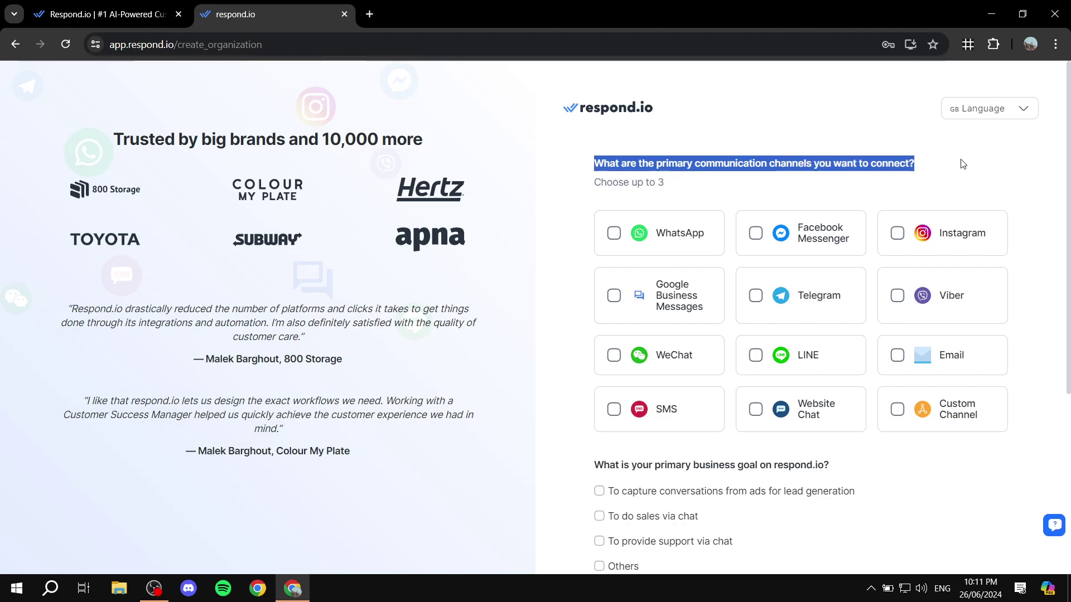
pyautogui.click(696, 188)
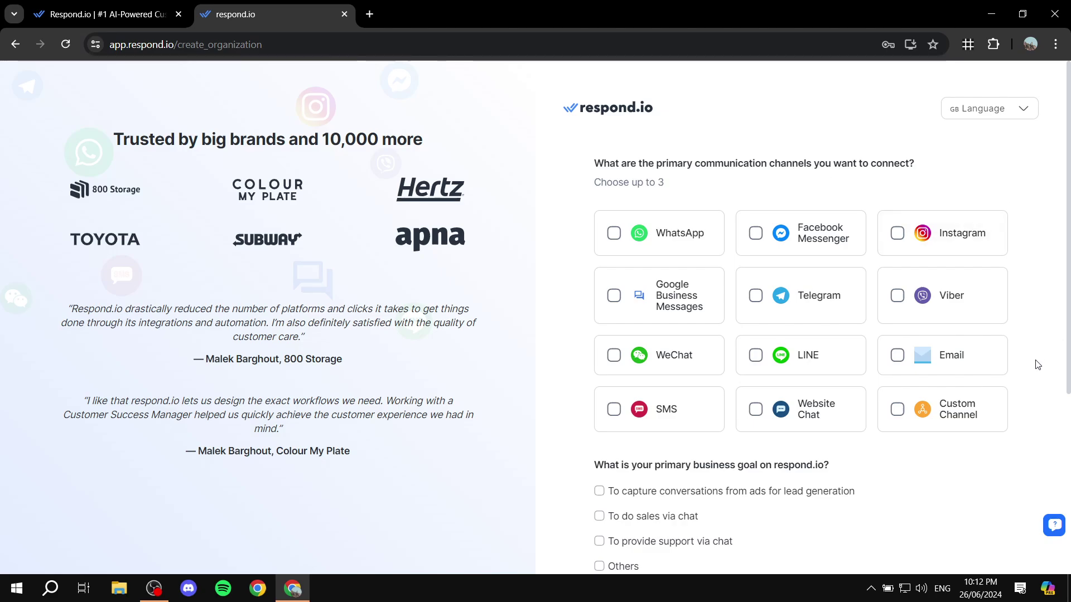
pyautogui.click(897, 355)
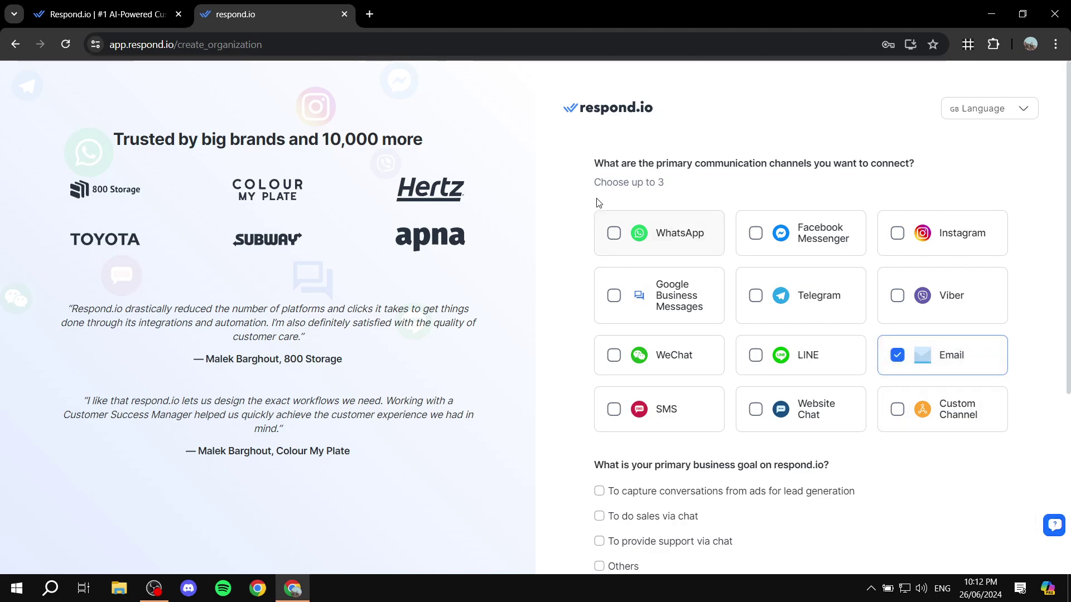
pyautogui.click(613, 233)
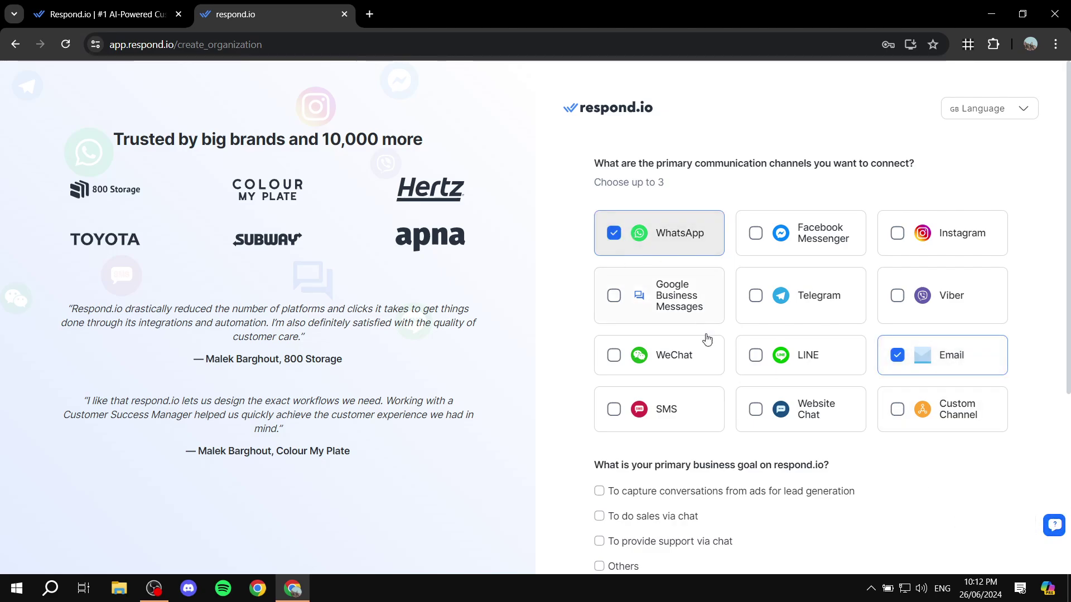
pyautogui.click(672, 412)
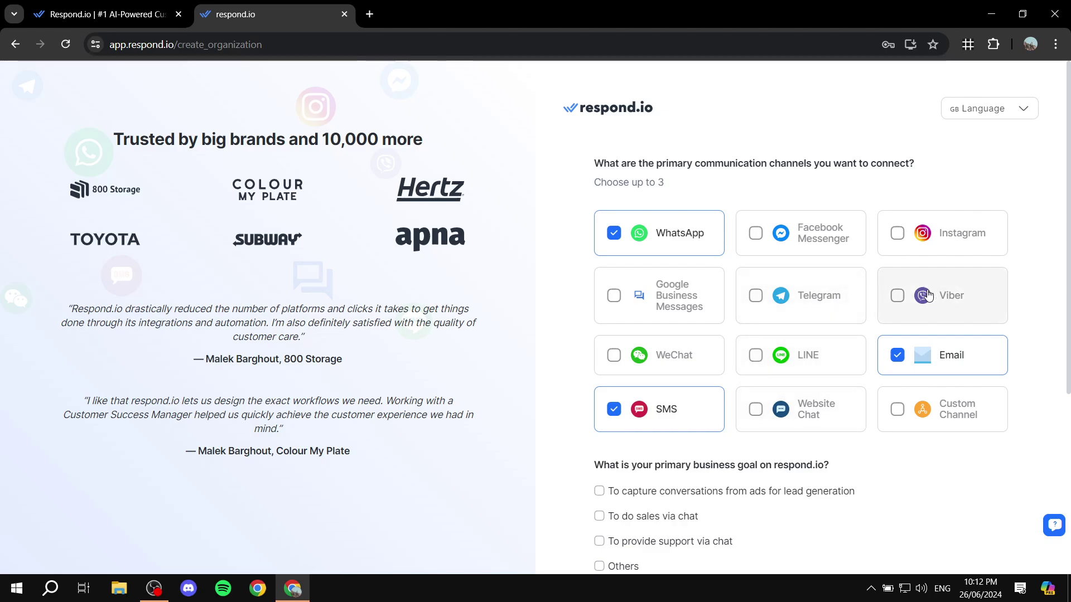
pyautogui.click(668, 413)
pyautogui.click(640, 238)
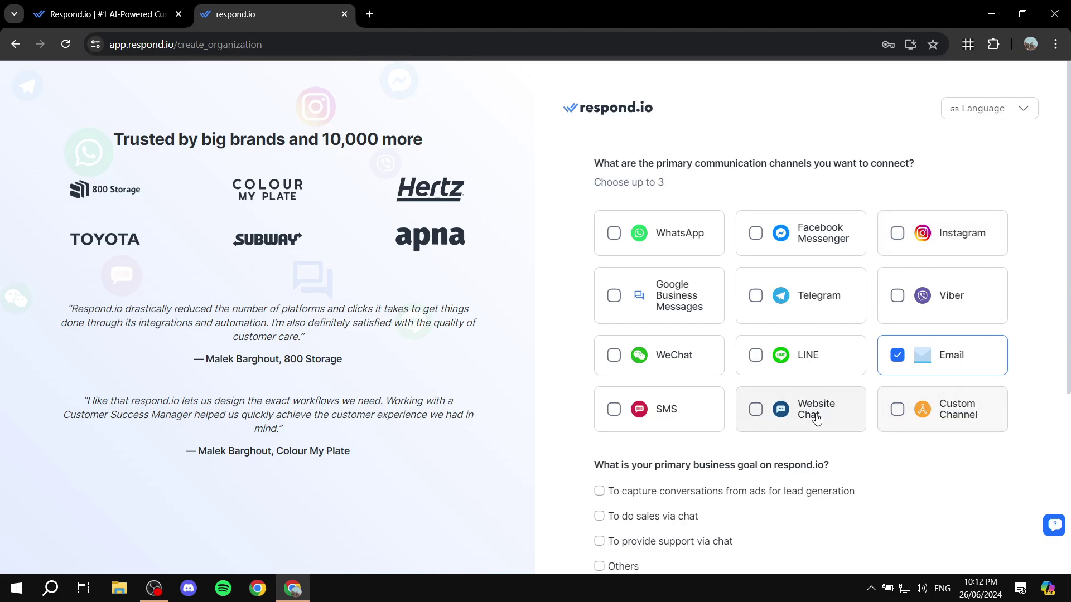
pyautogui.click(800, 422)
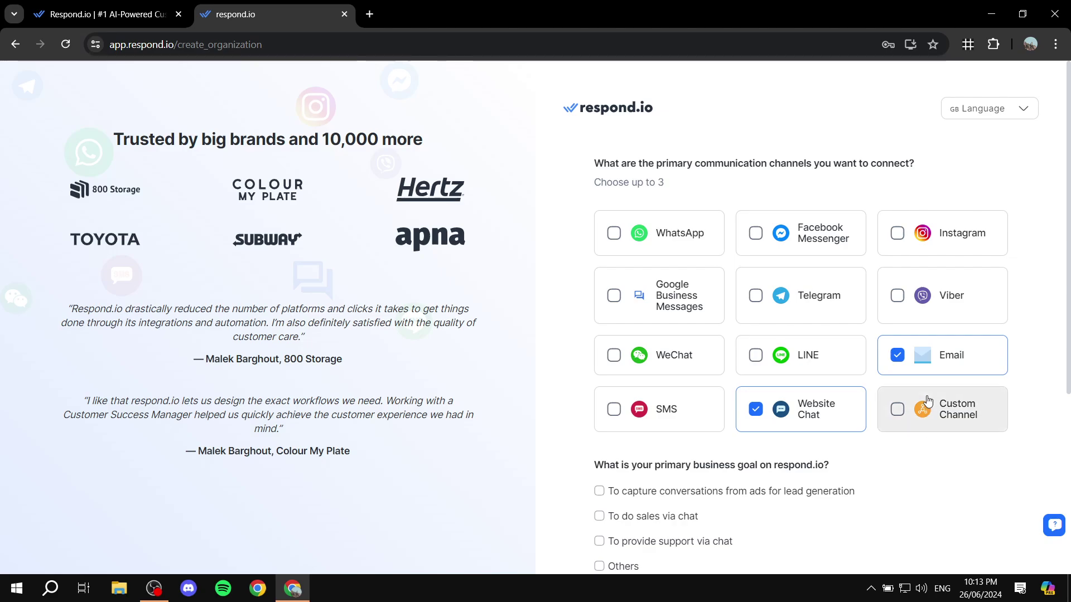
# Scroll down the setup form and read the business-goal and company-focus questions.
pyautogui.scroll(-5, 1049, 403)
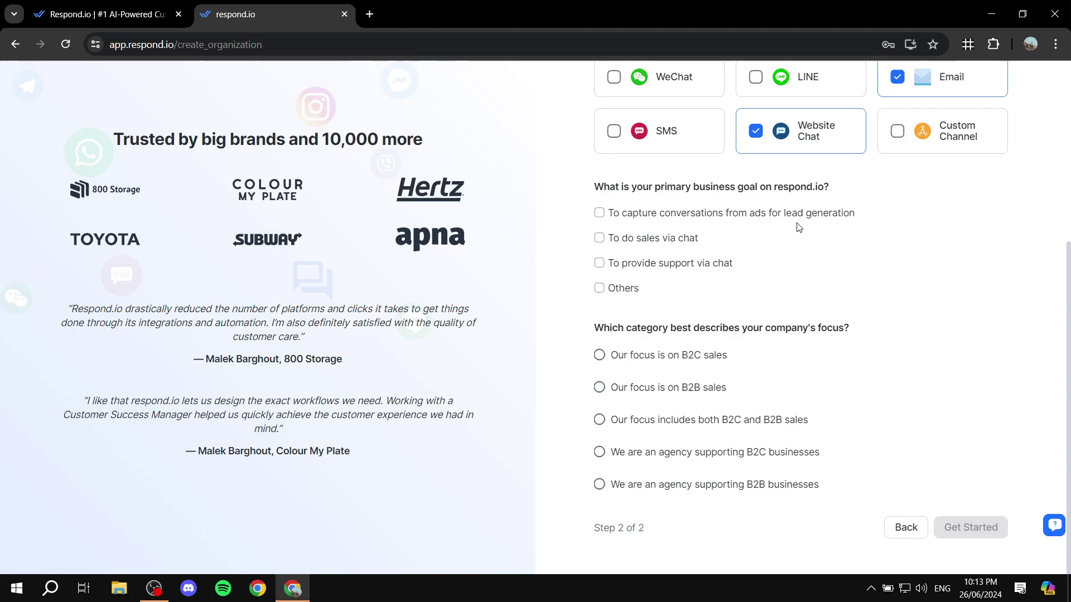
pyautogui.moveTo(580, 186); pyautogui.dragTo(858, 184)
pyautogui.click(871, 186)
pyautogui.moveTo(585, 330); pyautogui.dragTo(875, 322)
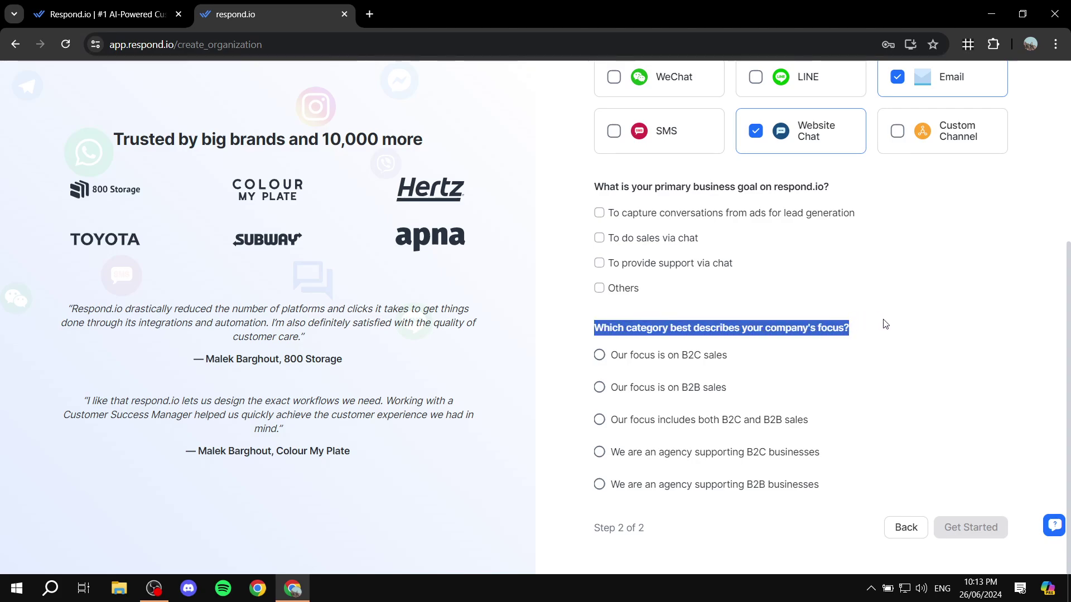
pyautogui.click(890, 327)
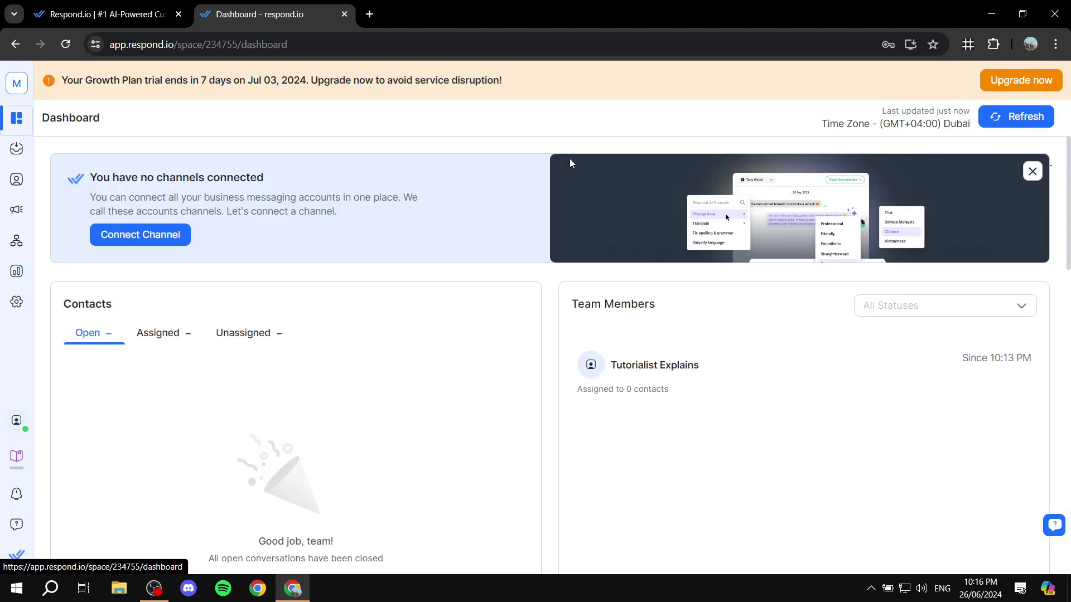
# Switch to the respond.io homepage tab and close it.
pyautogui.click(163, 8)
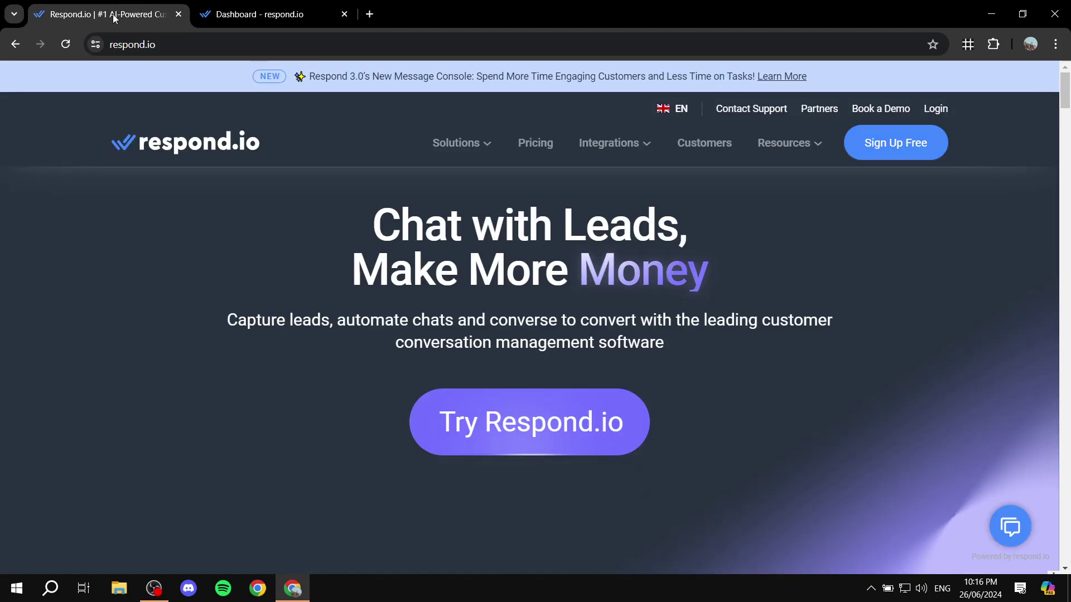
pyautogui.click(178, 13)
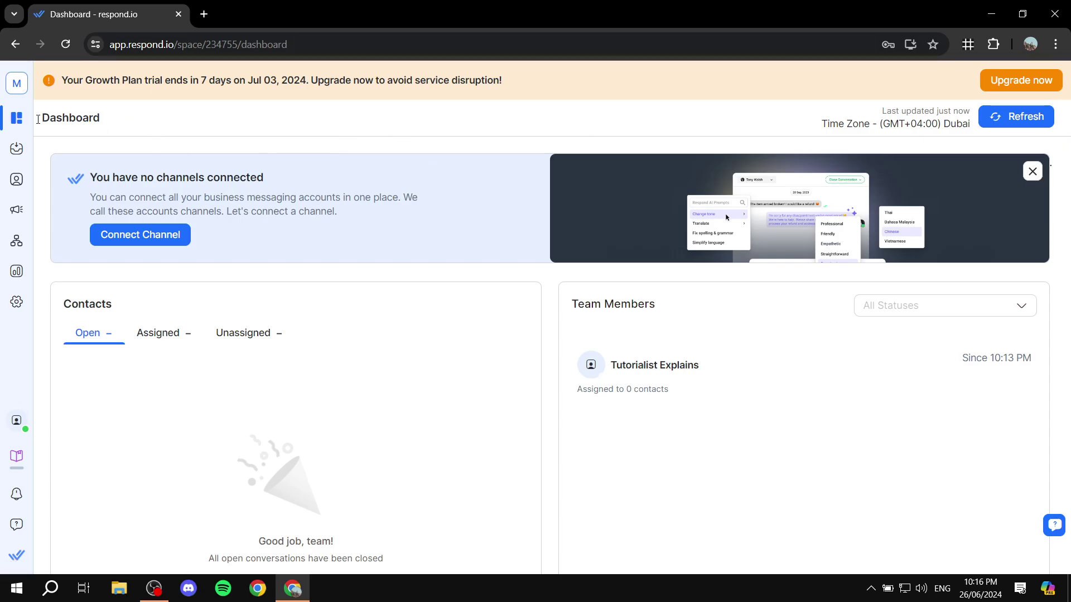
pyautogui.click(15, 115)
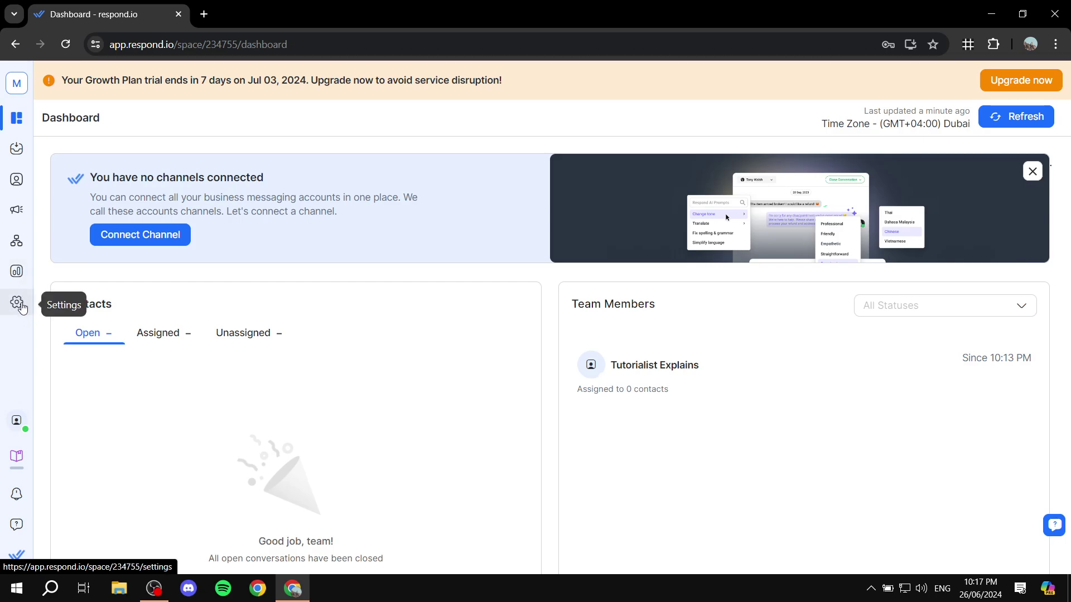
pyautogui.click(18, 119)
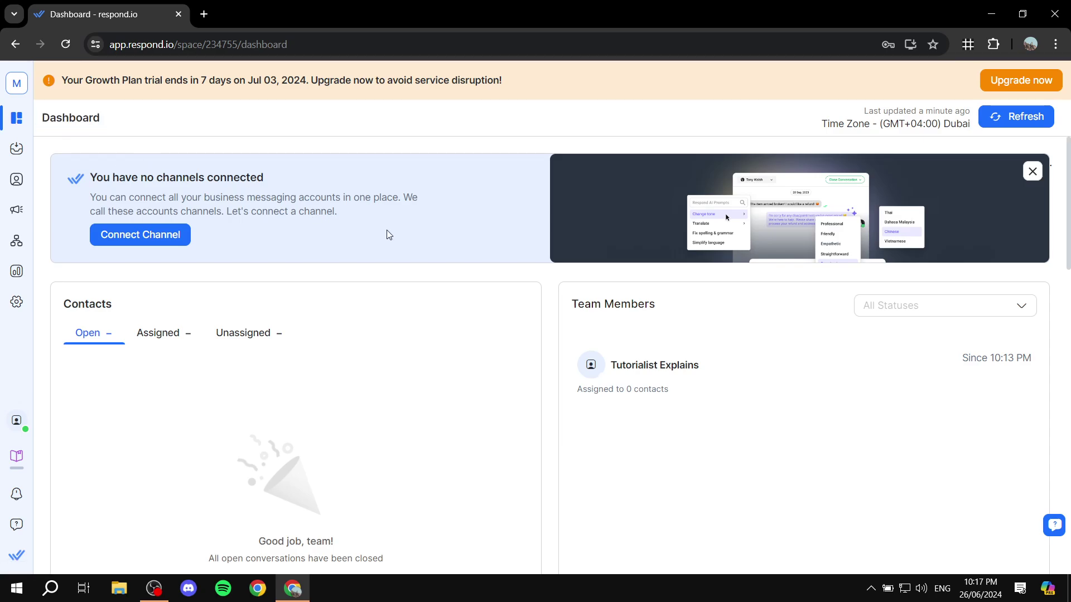
pyautogui.click(1031, 172)
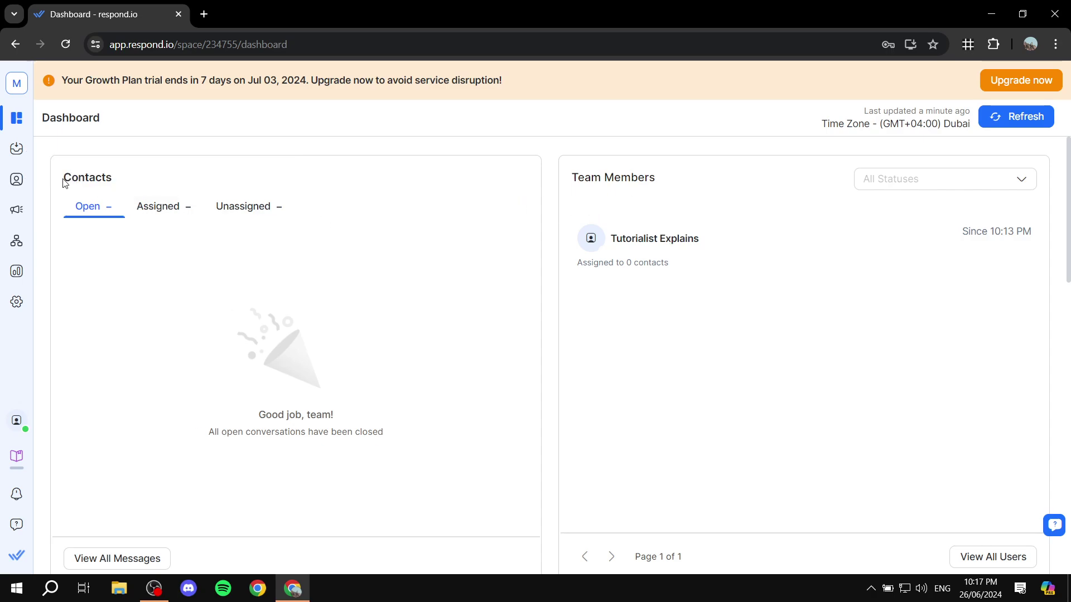
pyautogui.moveTo(63, 183); pyautogui.dragTo(144, 182)
pyautogui.click(146, 183)
pyautogui.moveTo(111, 210)
pyautogui.click(258, 213)
pyautogui.click(90, 213)
pyautogui.moveTo(165, 339); pyautogui.dragTo(163, 405)
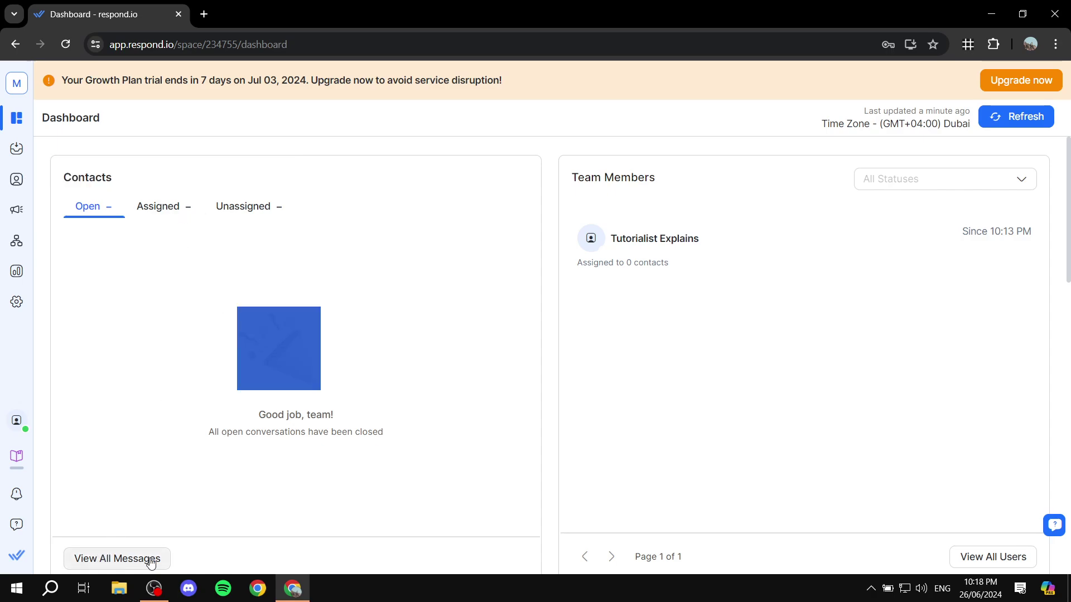
pyautogui.click(152, 493)
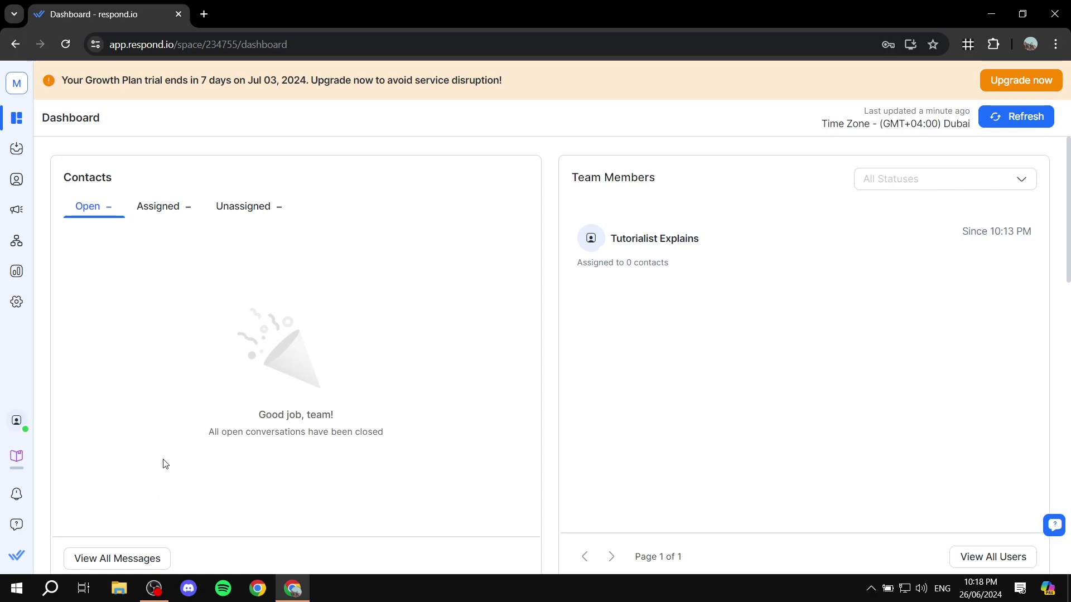
pyautogui.moveTo(577, 177); pyautogui.dragTo(650, 177)
pyautogui.click(685, 177)
pyautogui.scroll(-1, 741, 287)
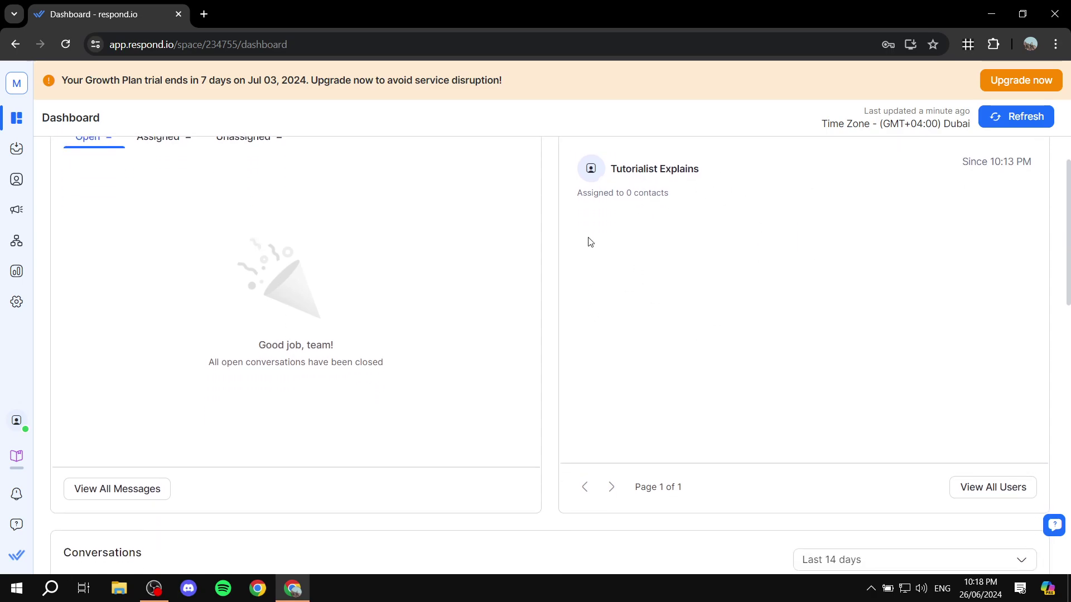
pyautogui.scroll(1, 633, 240)
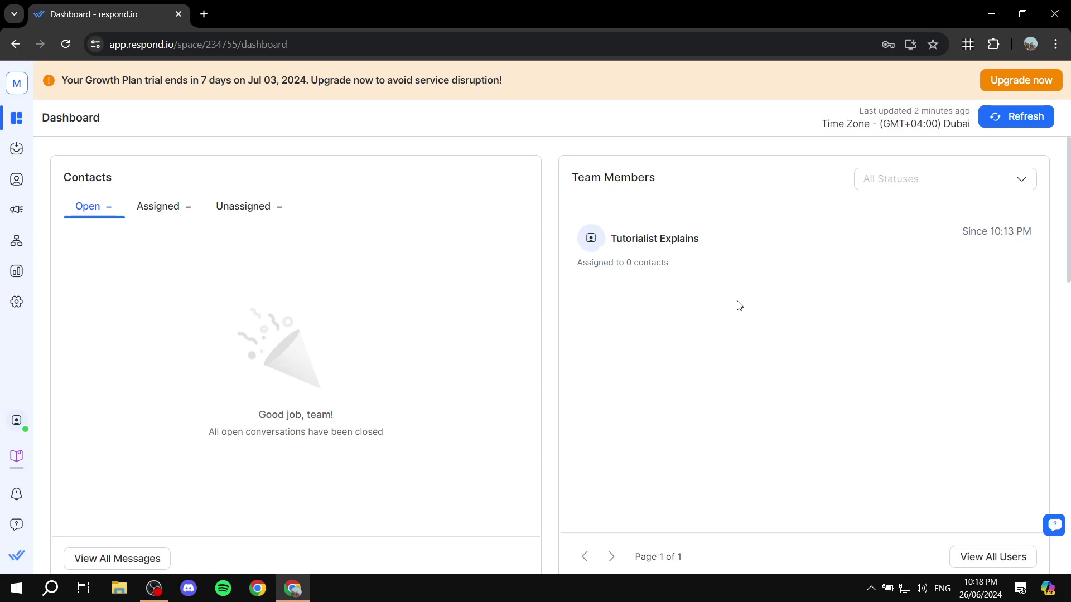
pyautogui.scroll(-4, 717, 308)
pyautogui.scroll(-2, 234, 393)
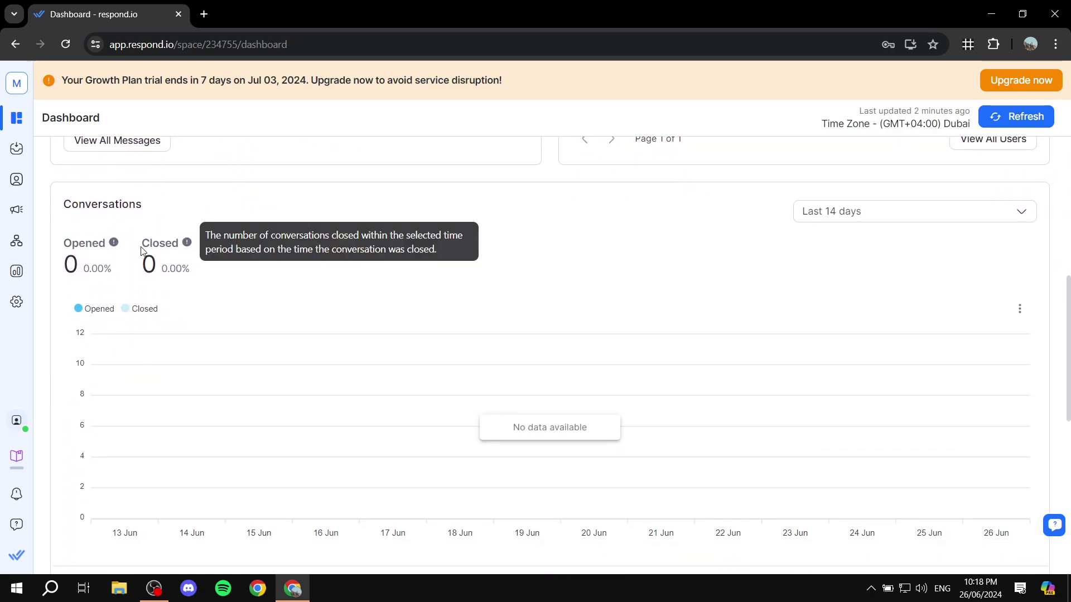
pyautogui.scroll(-5, 262, 268)
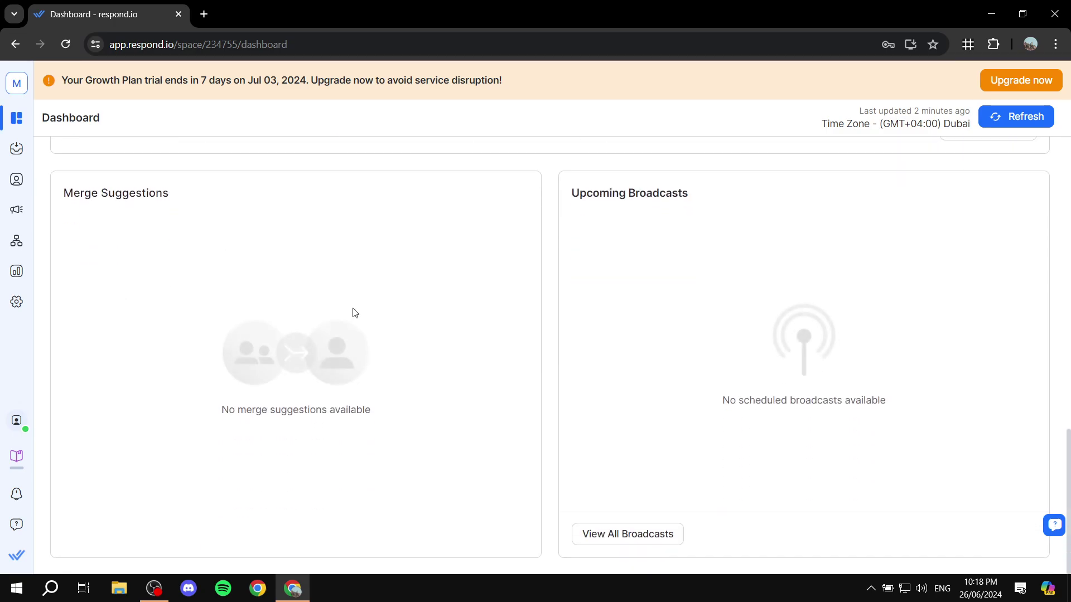
pyautogui.scroll(10, 530, 282)
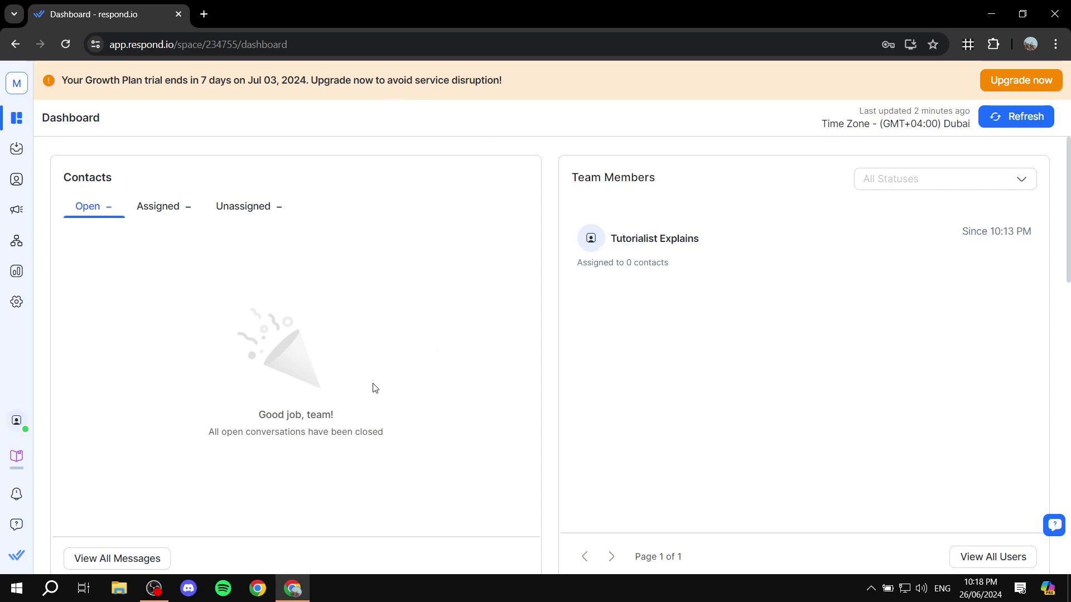
pyautogui.click(13, 86)
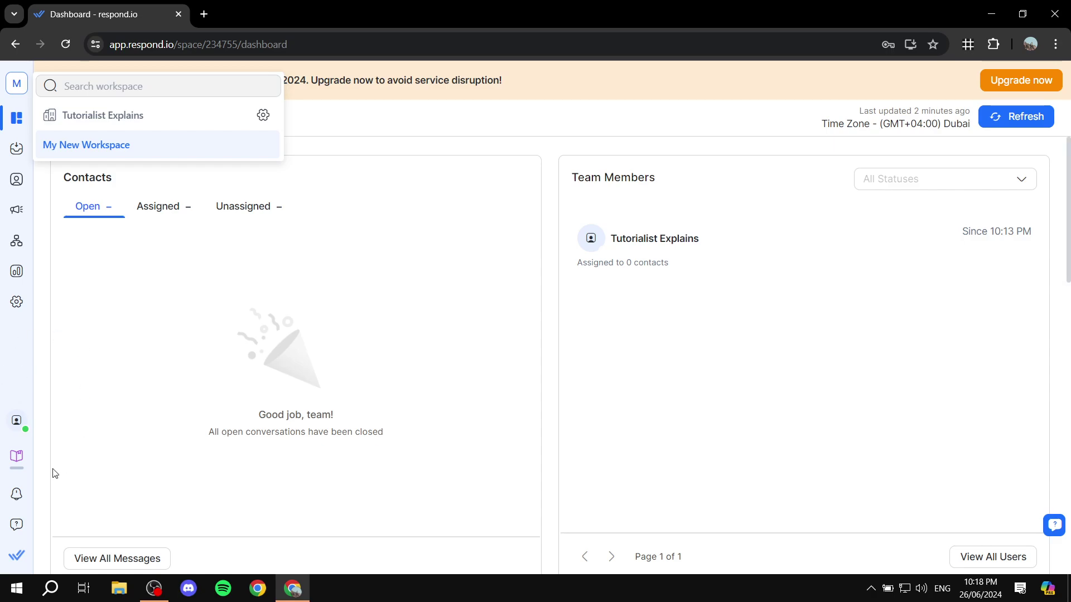
pyautogui.click(162, 445)
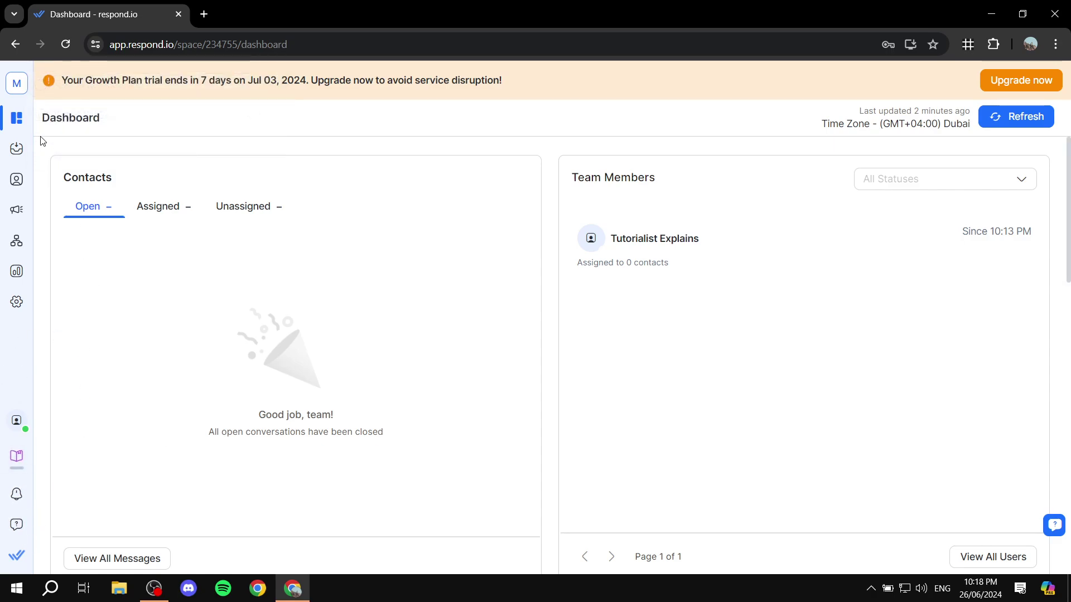
pyautogui.click(16, 150)
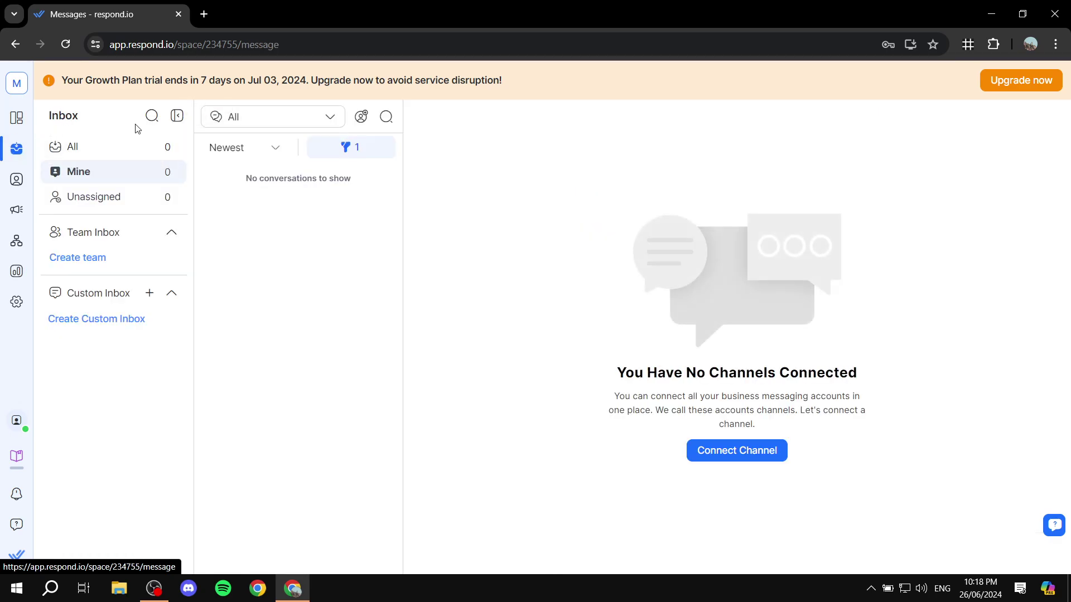
pyautogui.click(72, 146)
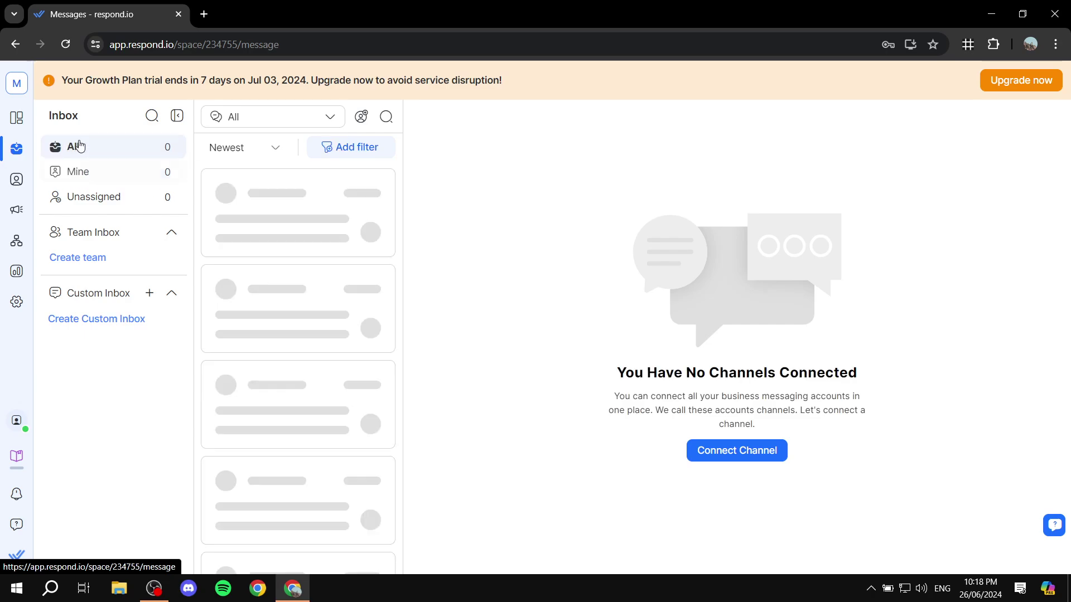
pyautogui.click(92, 197)
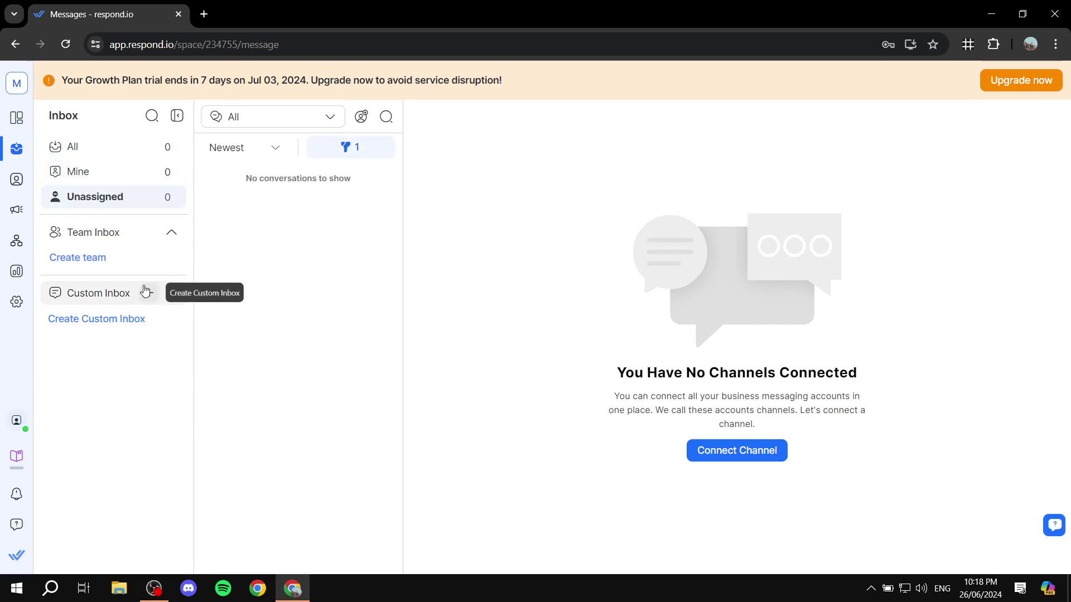
pyautogui.click(103, 234)
pyautogui.click(117, 238)
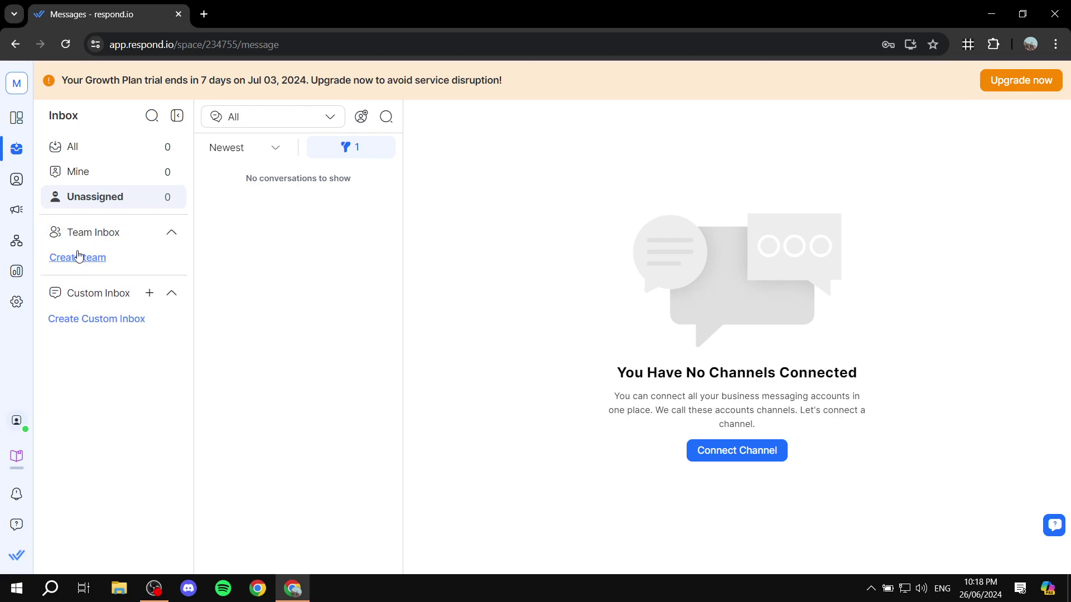
pyautogui.click(17, 117)
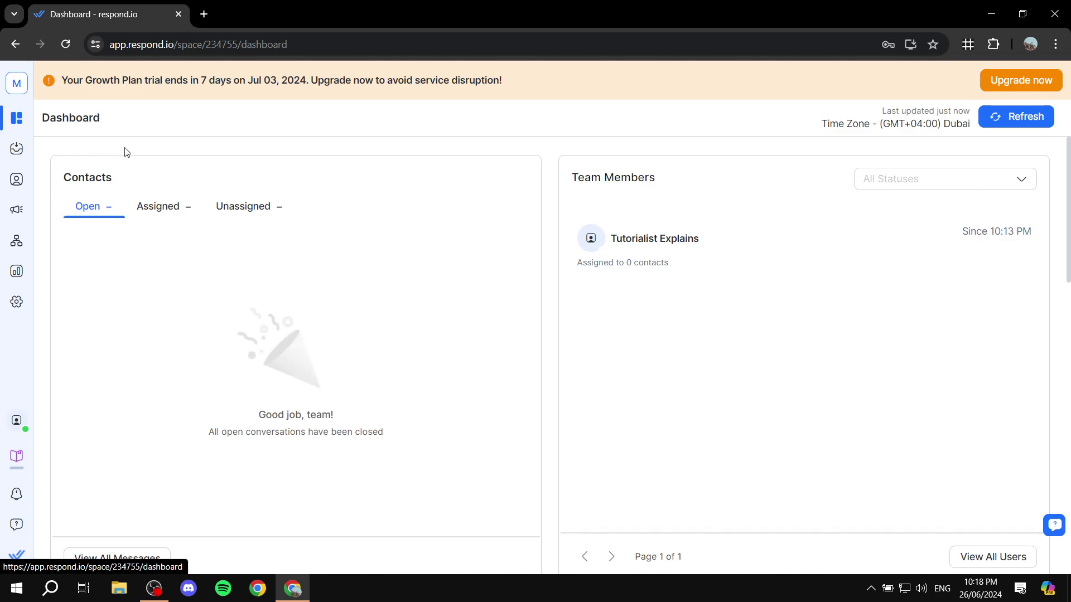
# Open Contacts, view the New Contact panel, then cancel it.
pyautogui.click(16, 179)
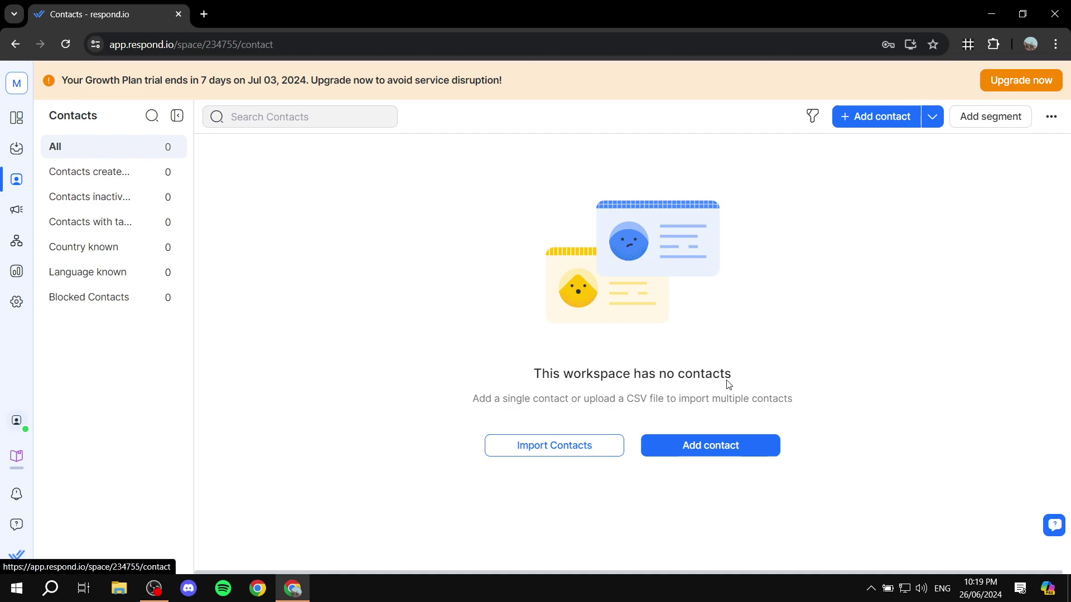
pyautogui.click(686, 445)
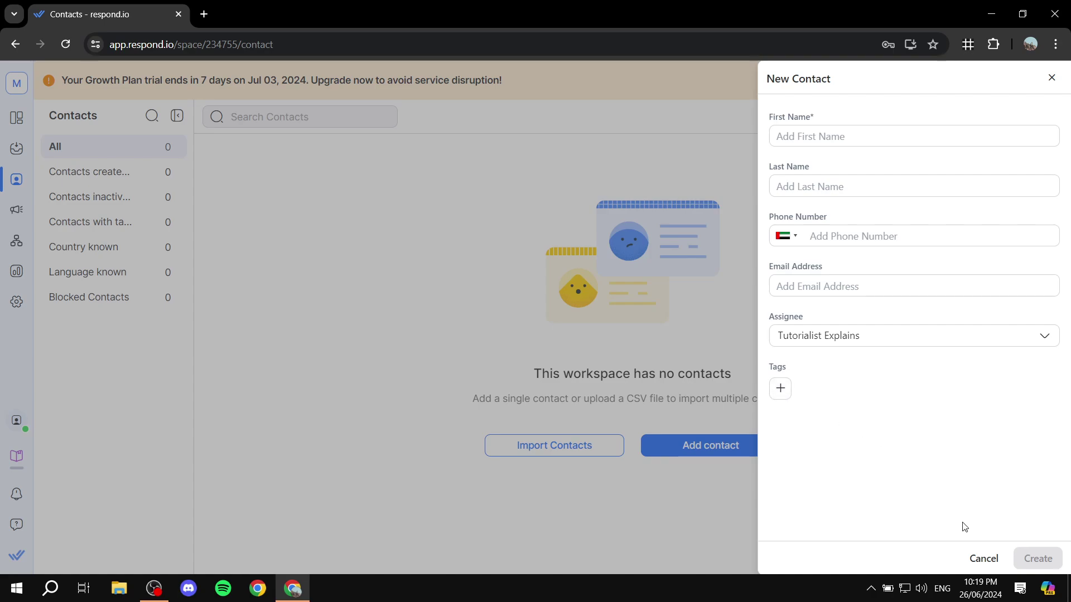
pyautogui.click(984, 559)
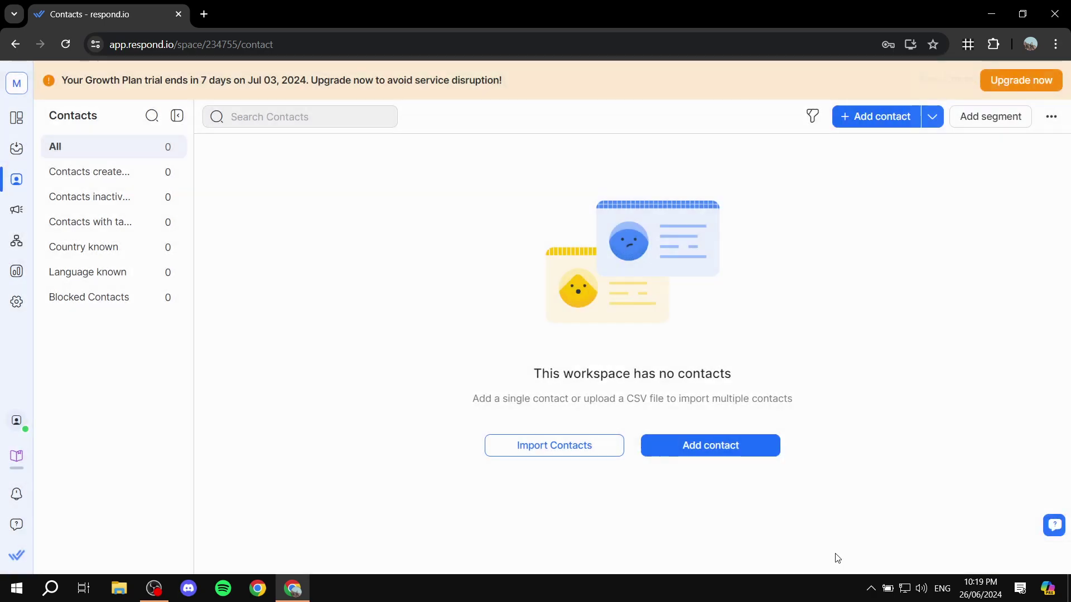
pyautogui.click(566, 451)
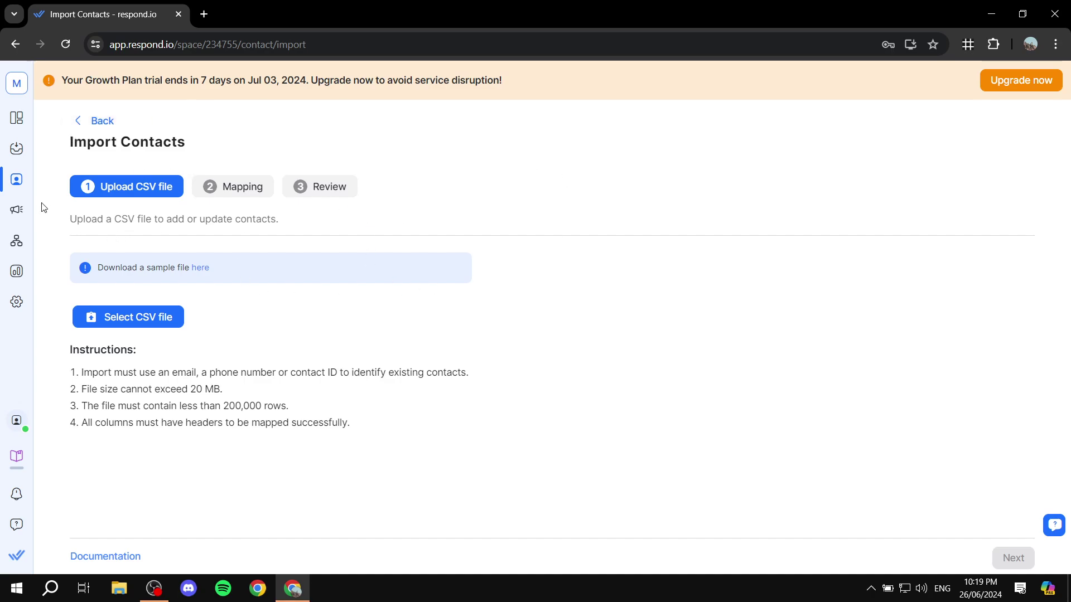
pyautogui.click(16, 179)
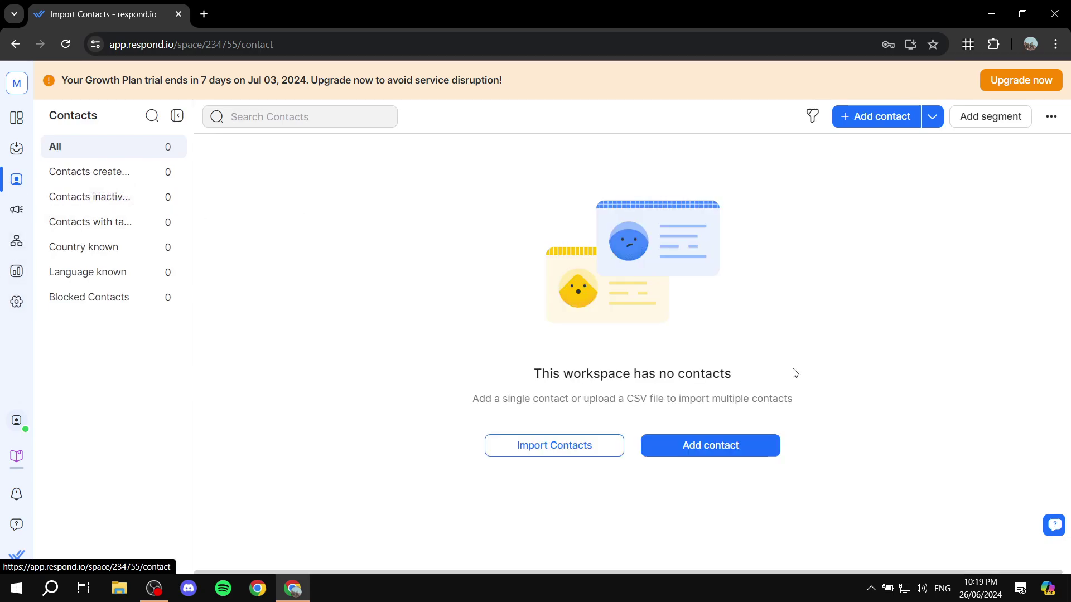
# Open the Broadcasts list and highlight its description noting no broadcasts exist.
pyautogui.moveTo(272, 221); pyautogui.dragTo(276, 399)
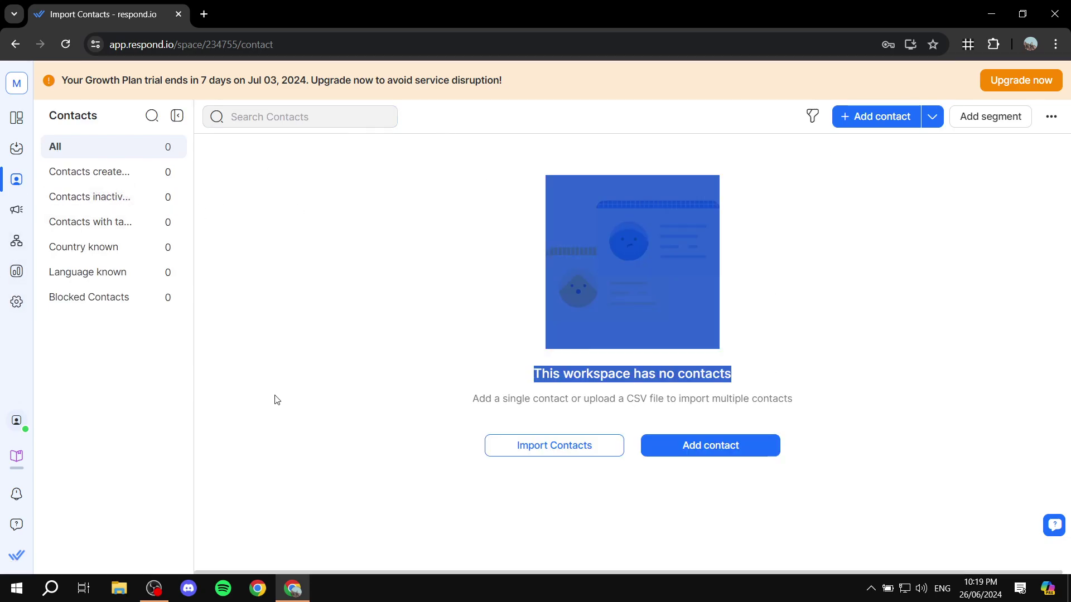
pyautogui.click(280, 200)
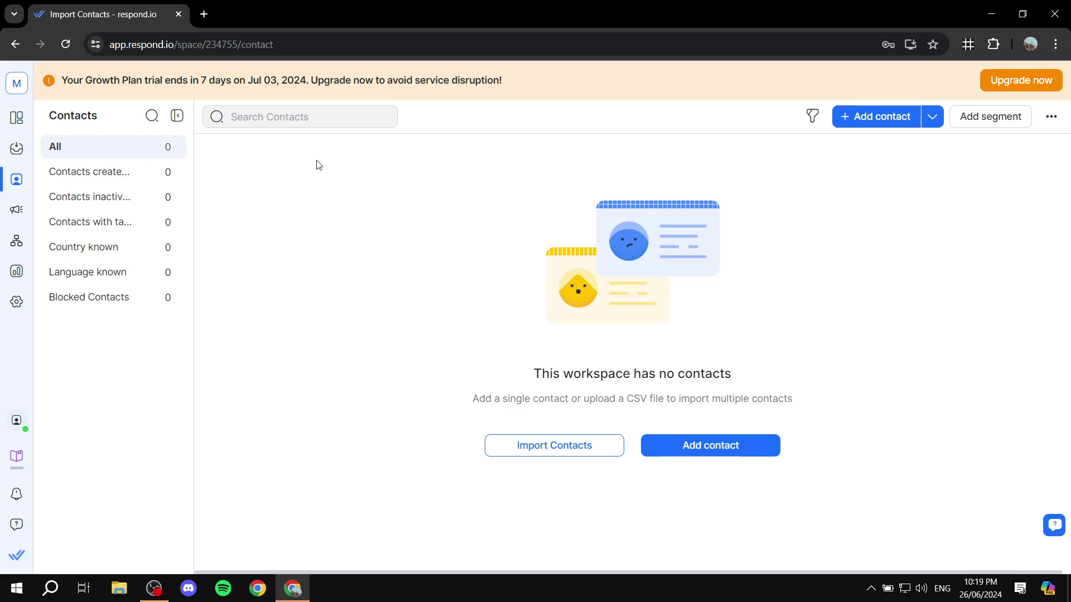
pyautogui.click(16, 209)
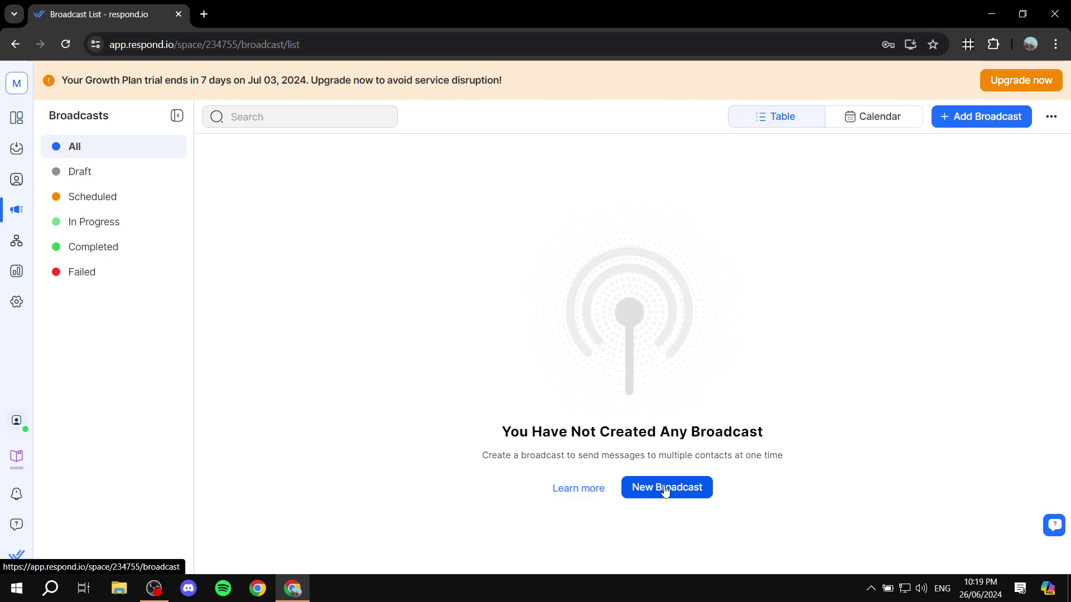
pyautogui.moveTo(477, 466); pyautogui.dragTo(800, 471)
pyautogui.click(813, 467)
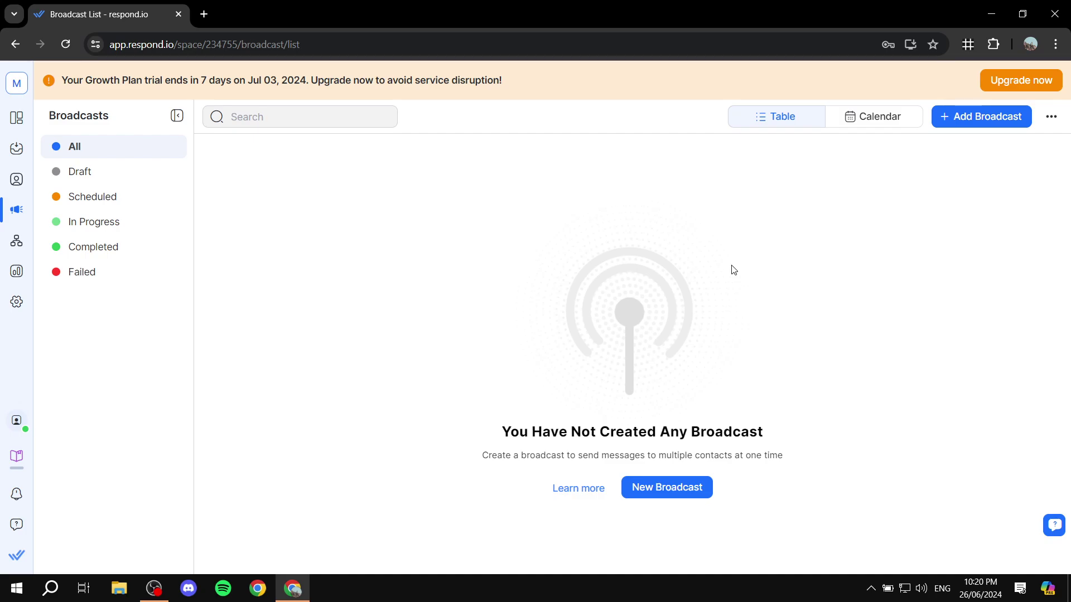
# Open the Workflows template gallery, scroll to the last row, then back to the top.
pyautogui.click(17, 241)
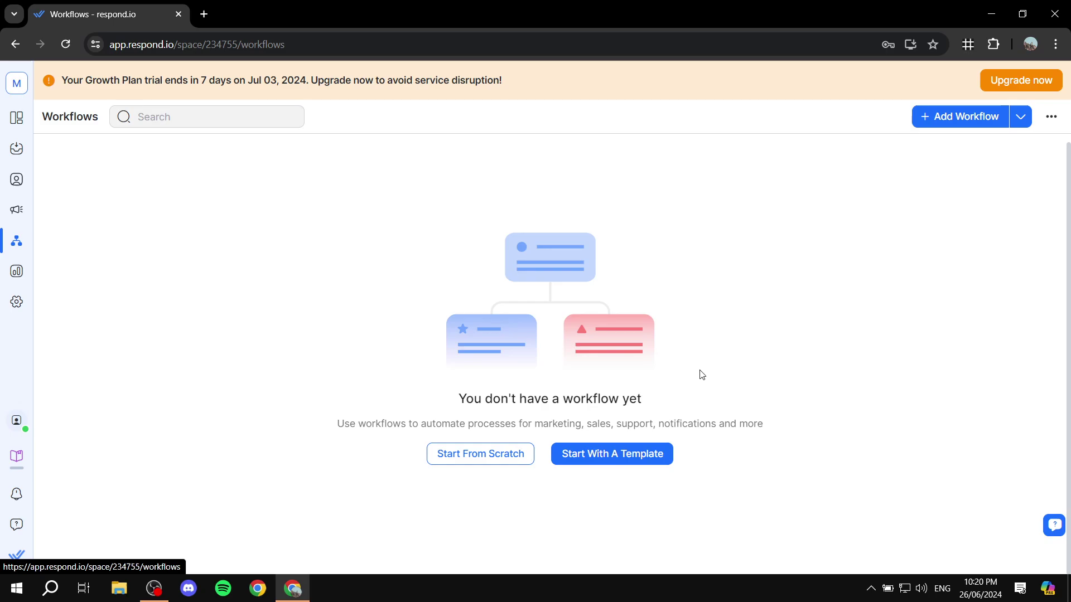
pyautogui.click(621, 454)
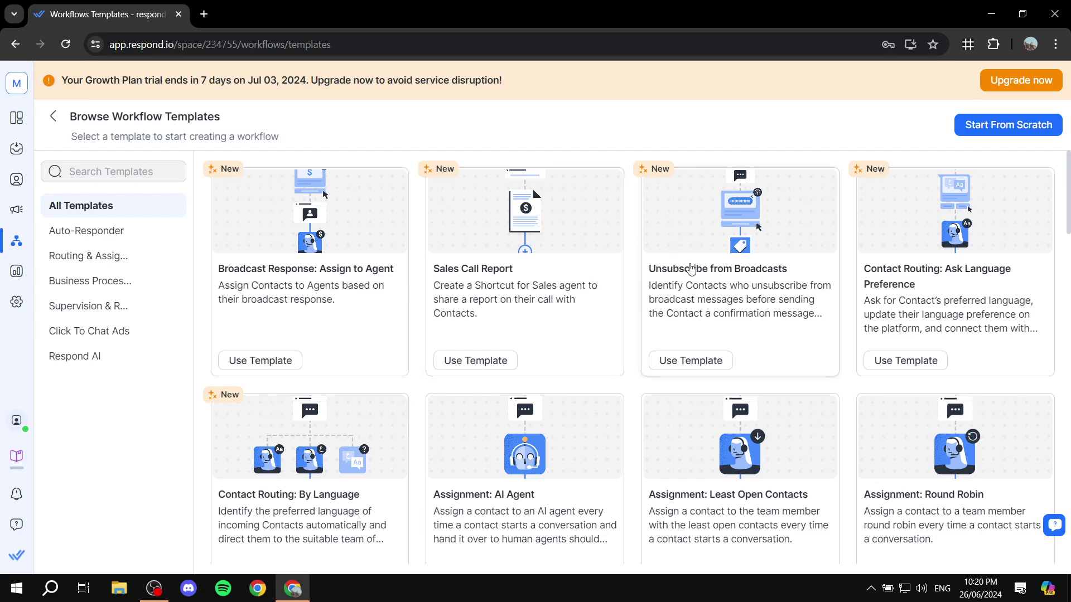
pyautogui.scroll(-1, 806, 291)
pyautogui.scroll(-3, 807, 291)
pyautogui.scroll(2, 387, 299)
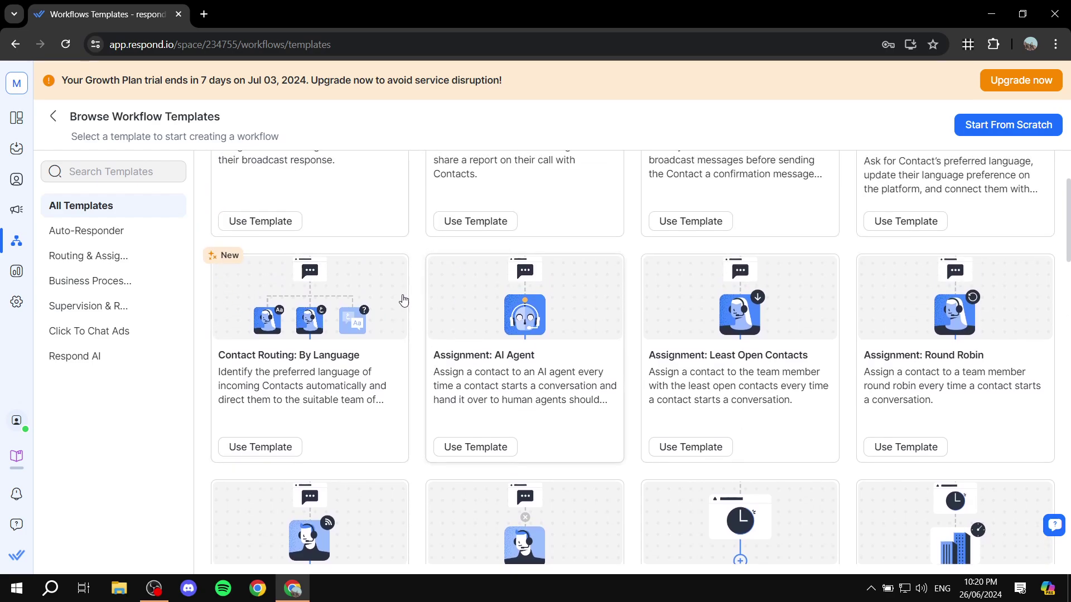
pyautogui.scroll(-7, 742, 305)
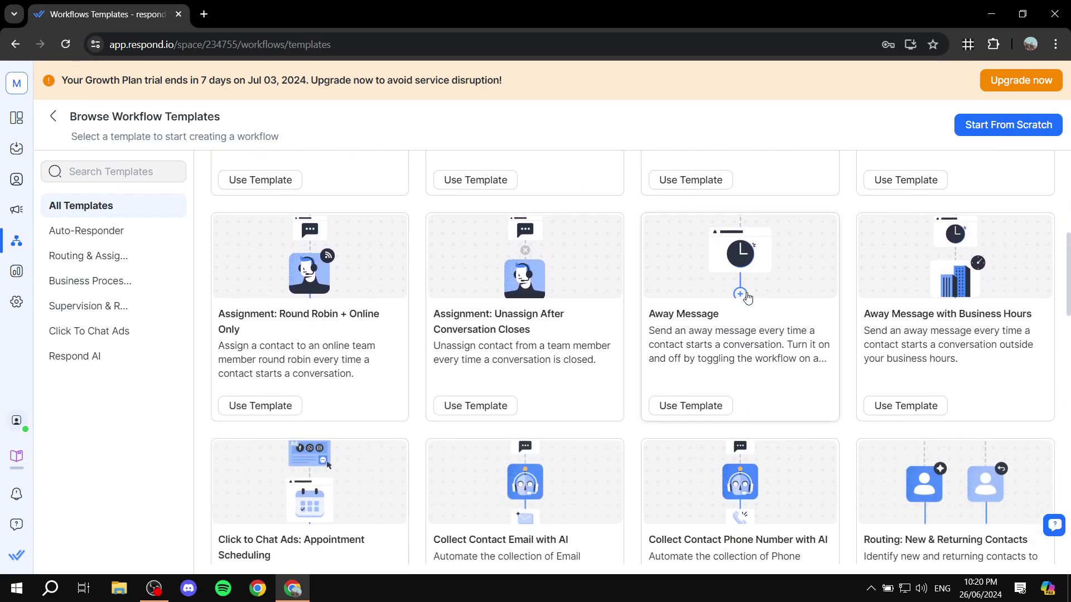
pyautogui.scroll(-7, 740, 305)
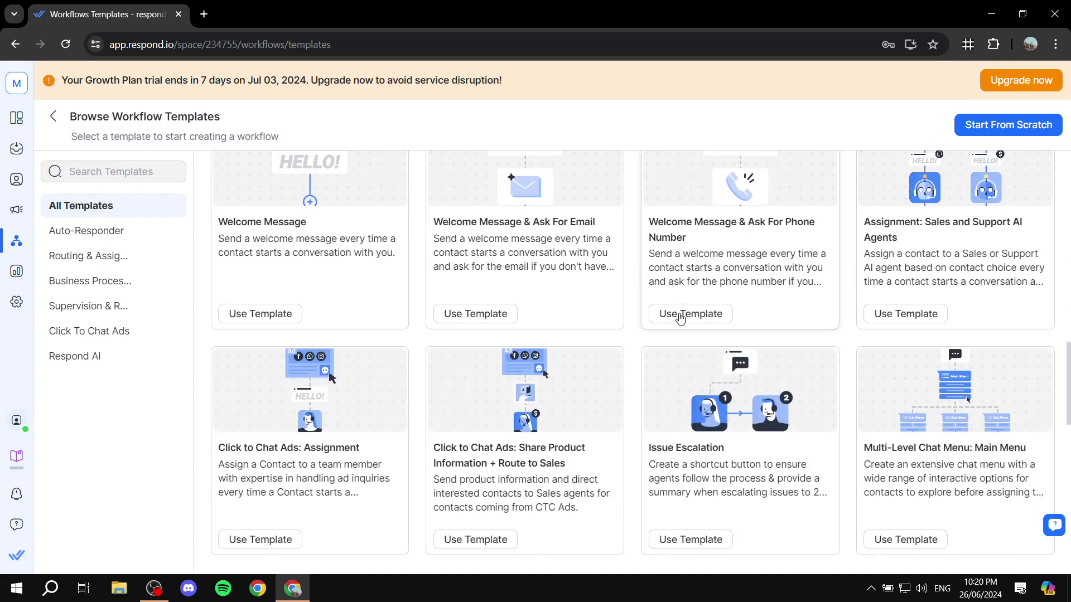
pyautogui.scroll(-10, 641, 327)
pyautogui.scroll(10, 853, 430)
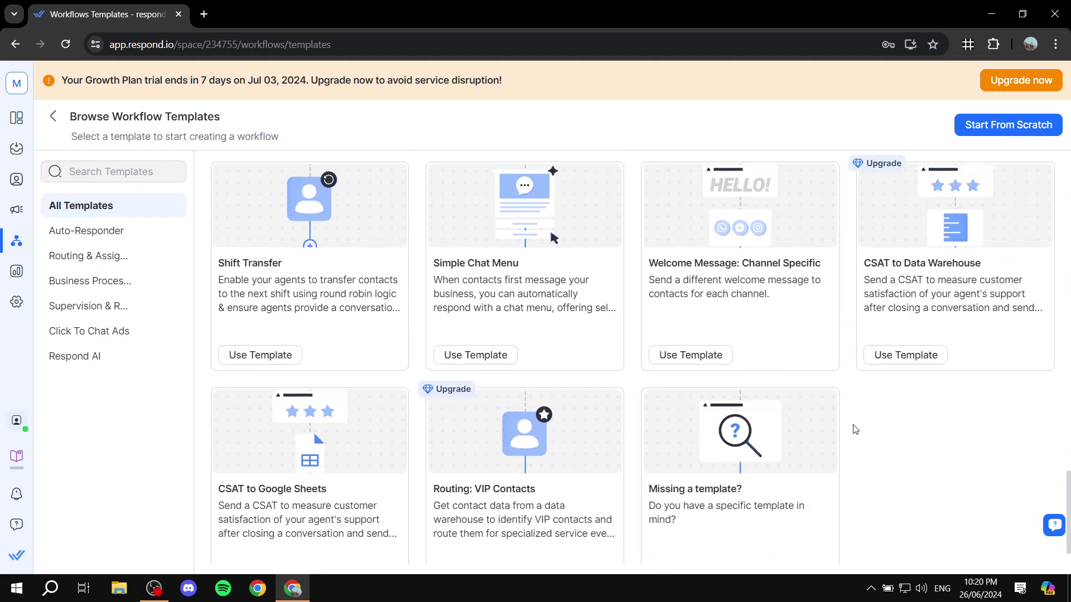
pyautogui.scroll(8, 740, 425)
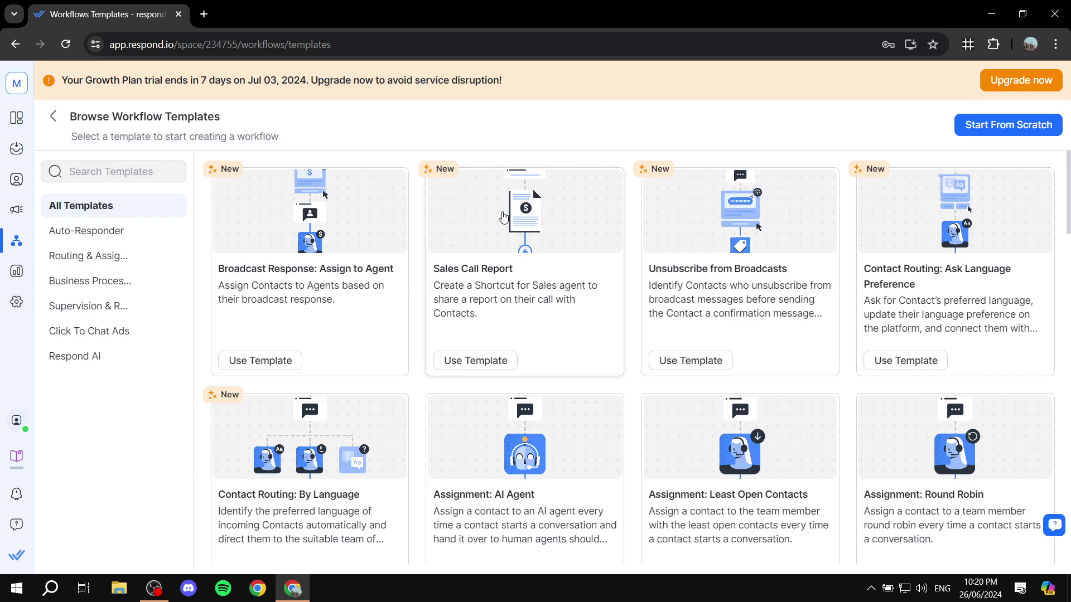
pyautogui.scroll(-15, 503, 217)
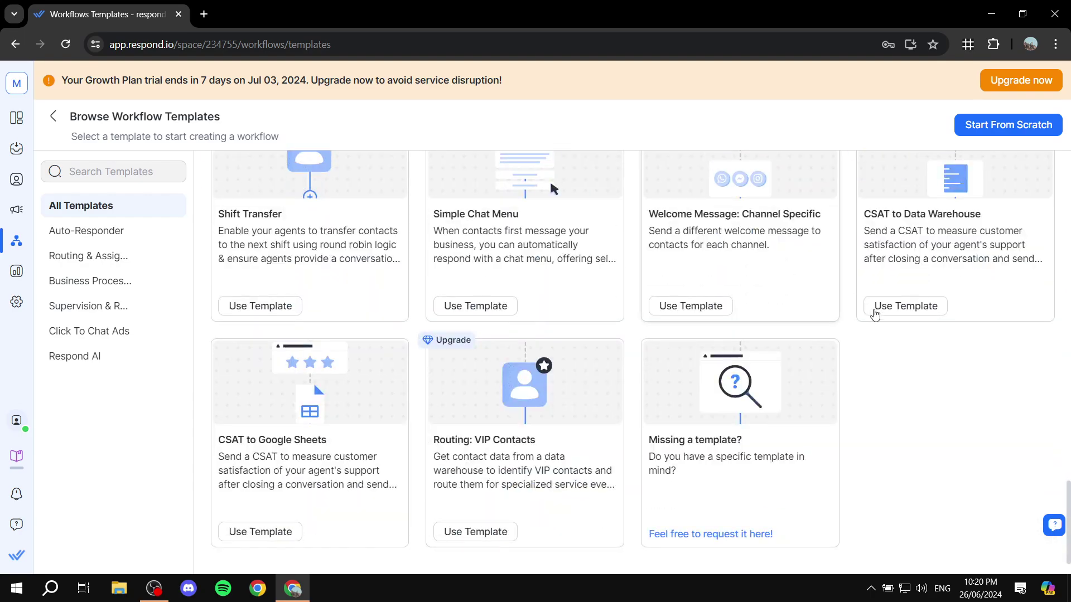
pyautogui.scroll(10, 560, 317)
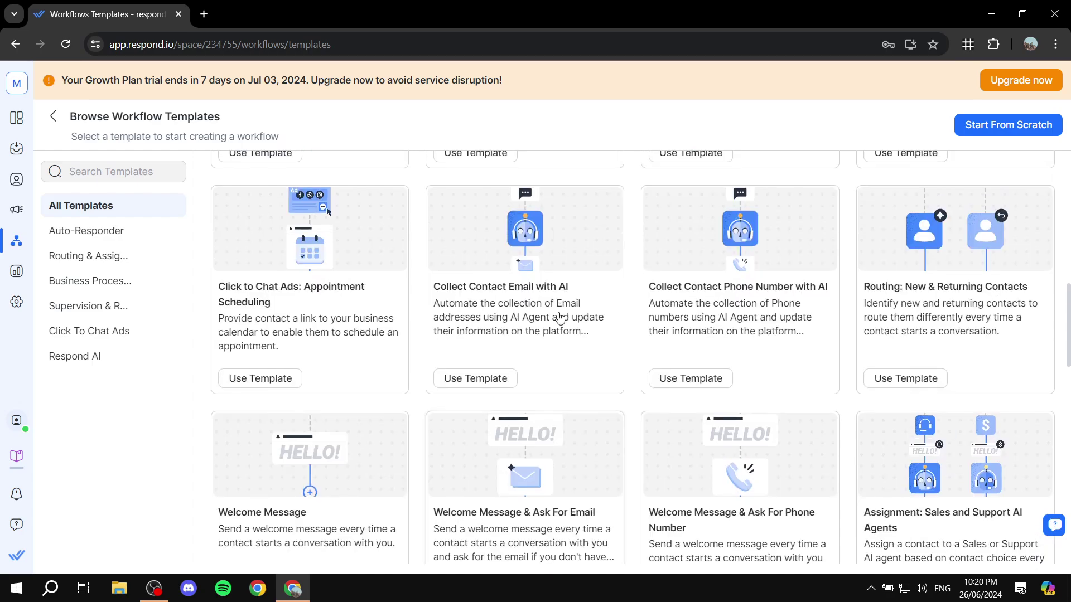
pyautogui.scroll(8, 559, 318)
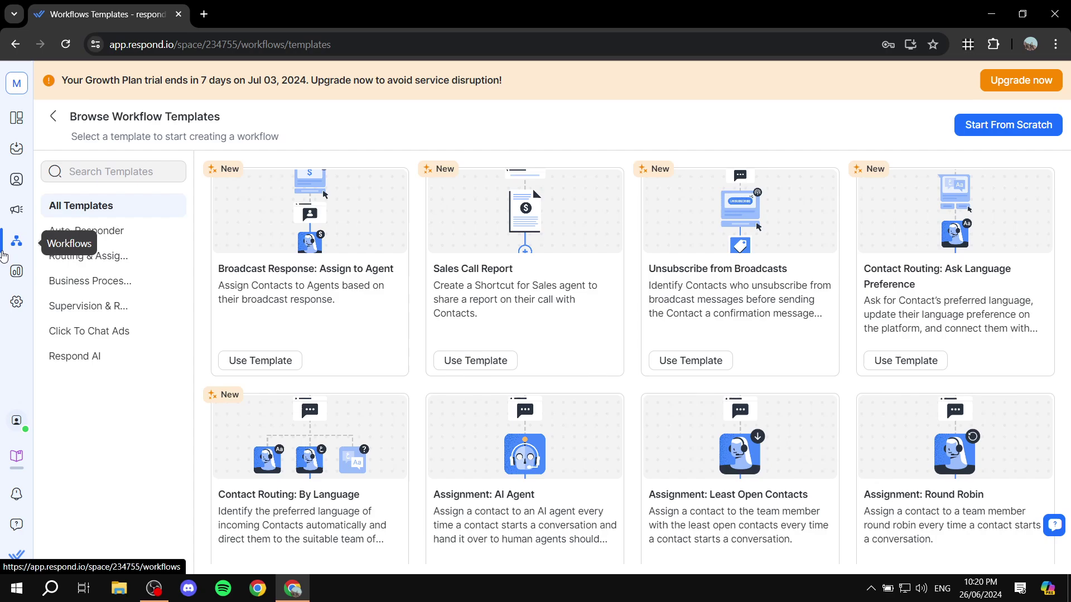
# View the Conversations report, then open Settings at the Profile page.
pyautogui.click(28, 274)
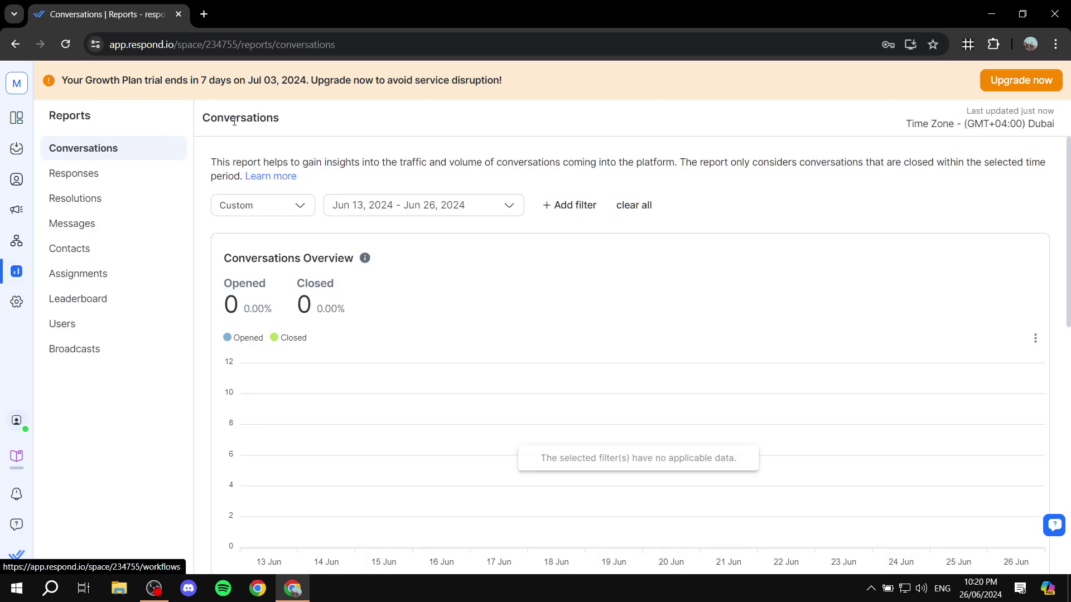
pyautogui.click(7, 304)
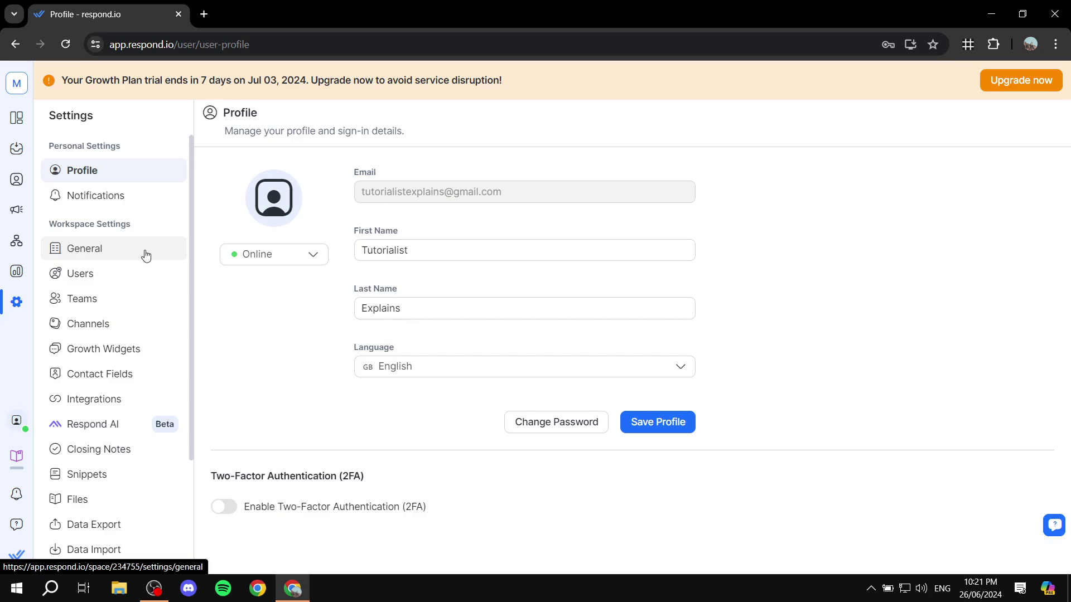
# View the Users list, preview the Add User email and access-level fields, then cancel.
pyautogui.click(89, 278)
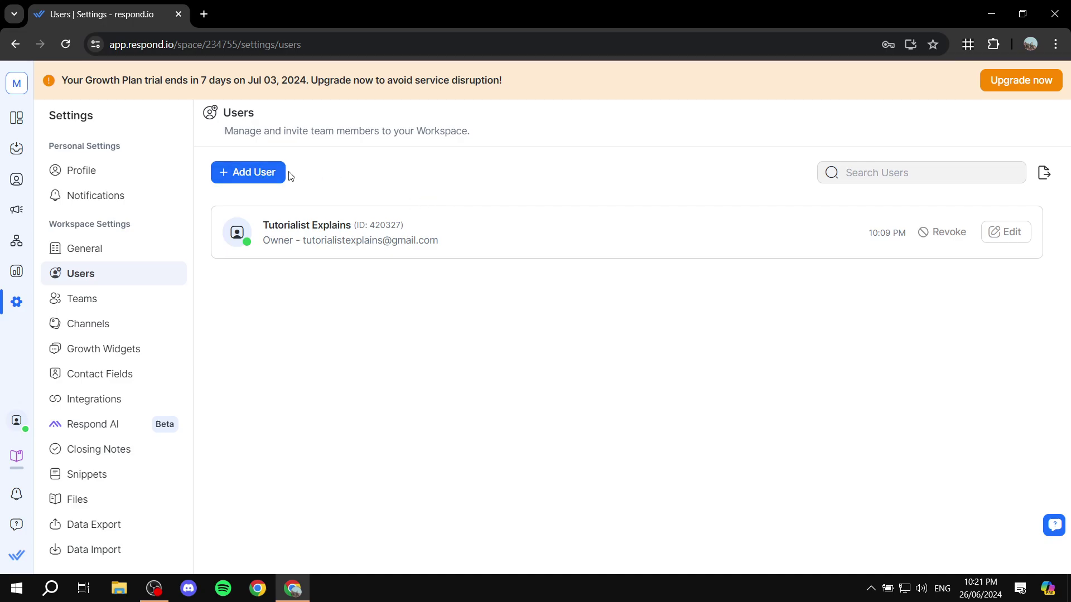
pyautogui.click(268, 172)
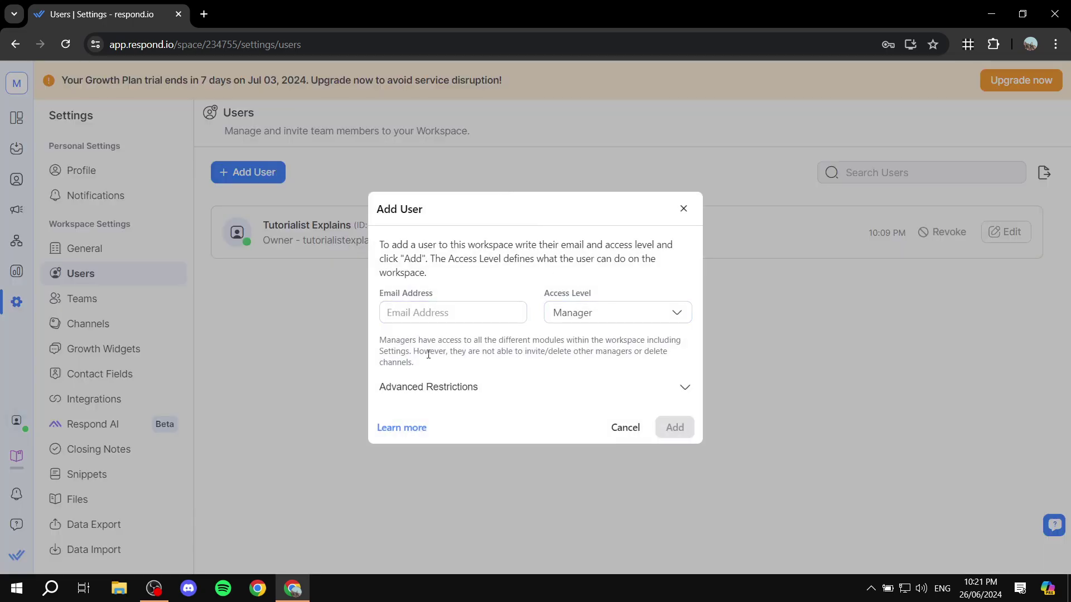
pyautogui.click(437, 306)
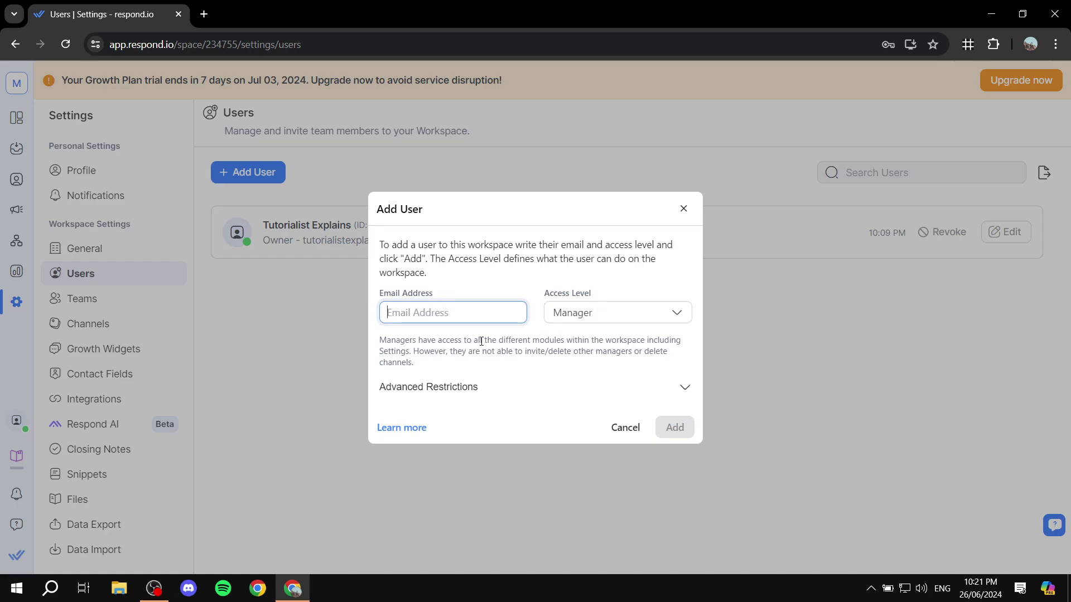
pyautogui.click(635, 314)
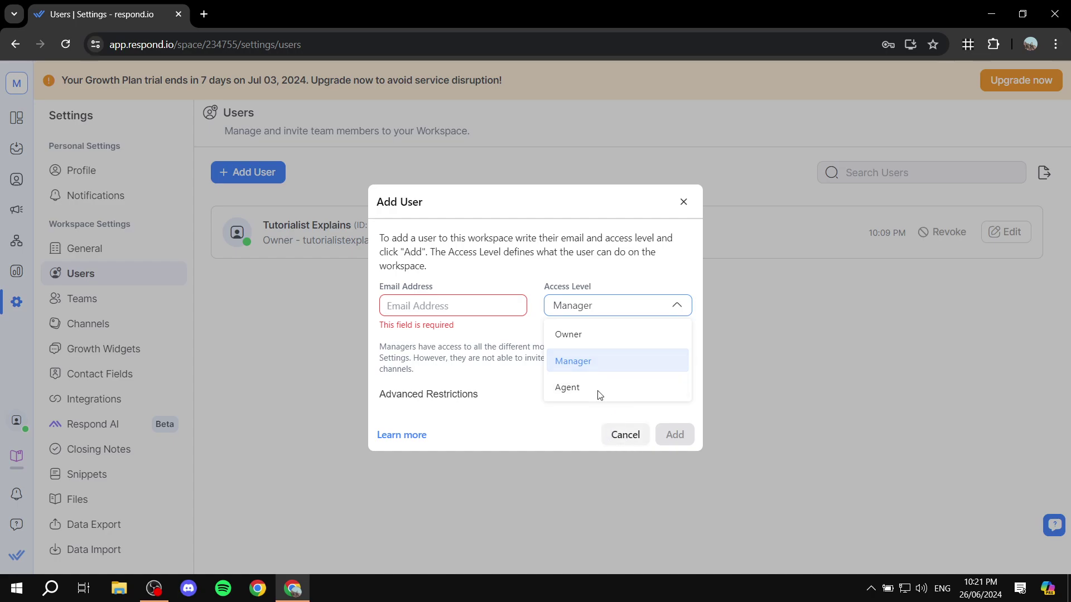
pyautogui.click(620, 436)
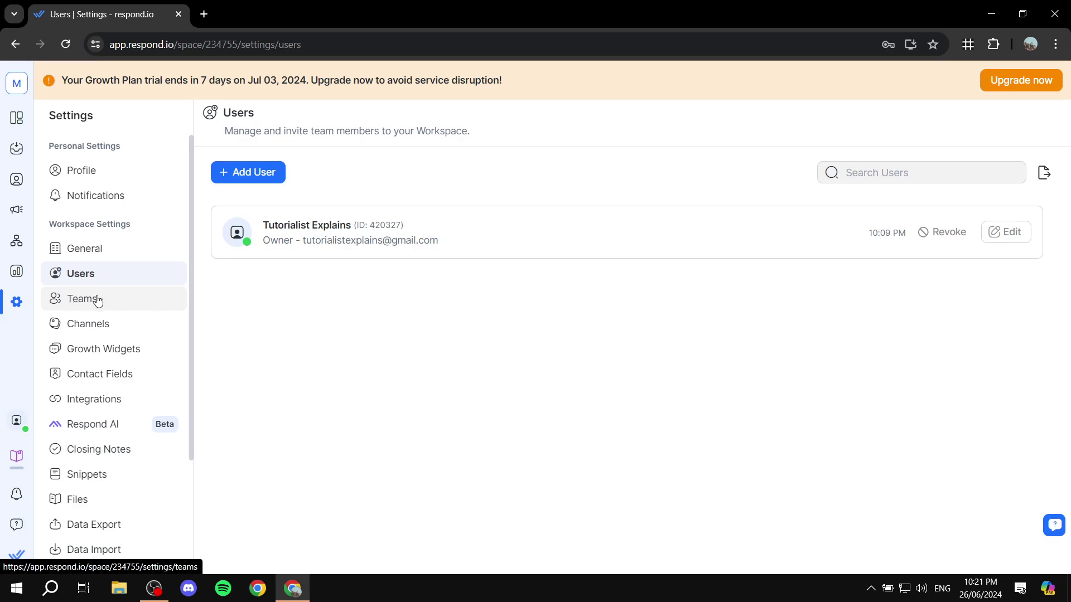
# Browse the Channels catalog of connectable messaging channels.
pyautogui.click(114, 323)
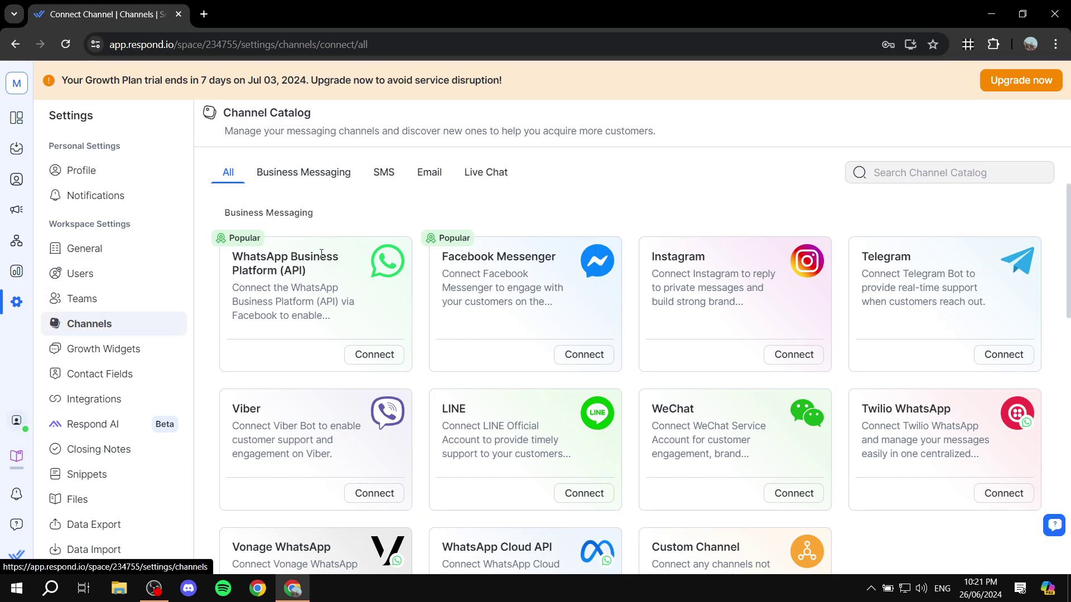
pyautogui.scroll(-6, 841, 393)
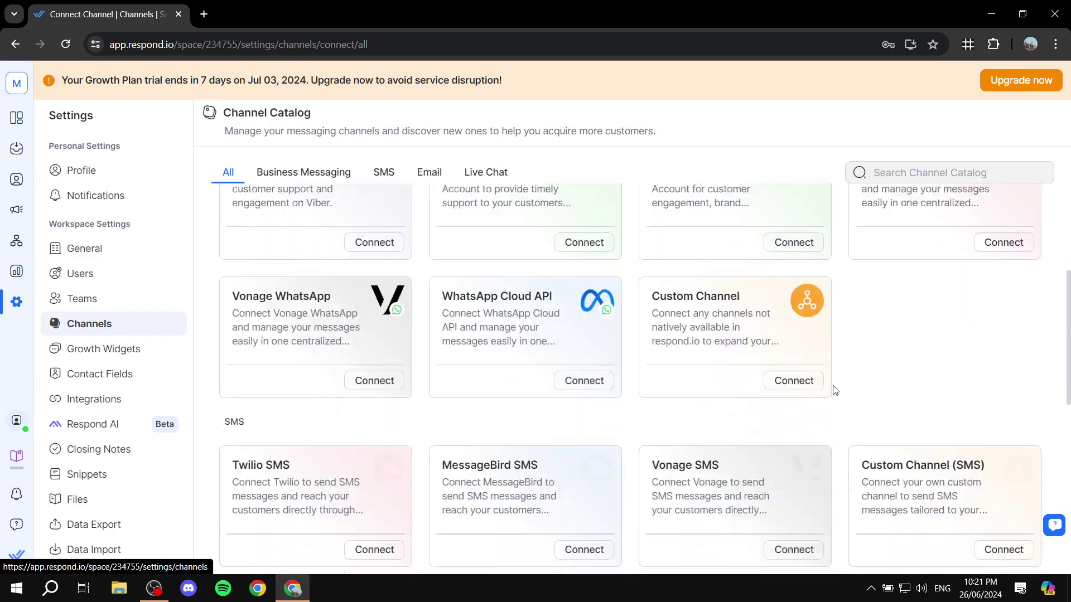
pyautogui.scroll(6, 738, 310)
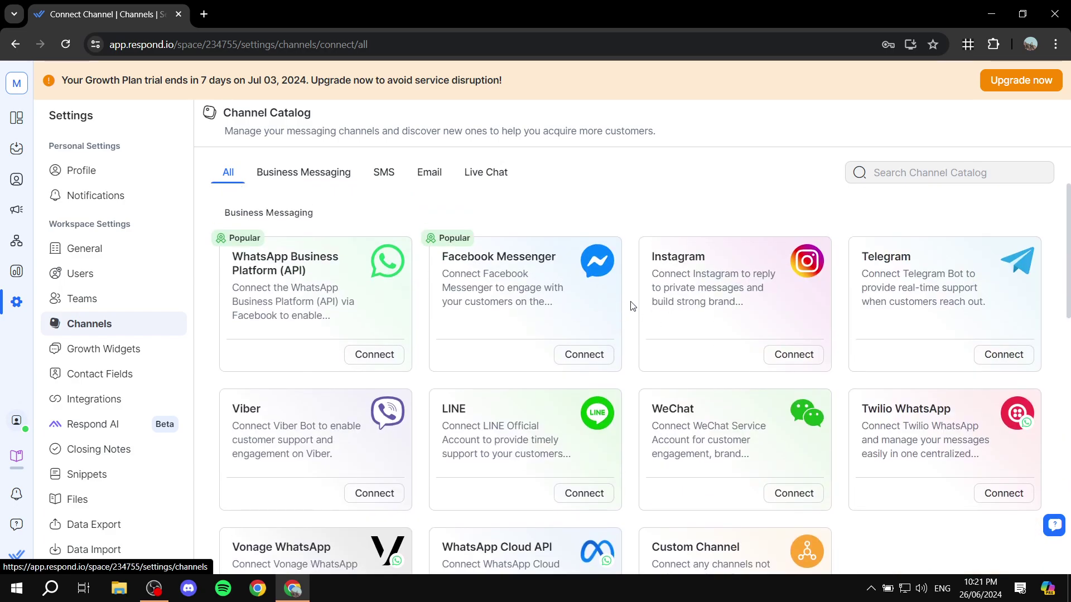
pyautogui.scroll(-4, 690, 435)
pyautogui.scroll(-9, 690, 435)
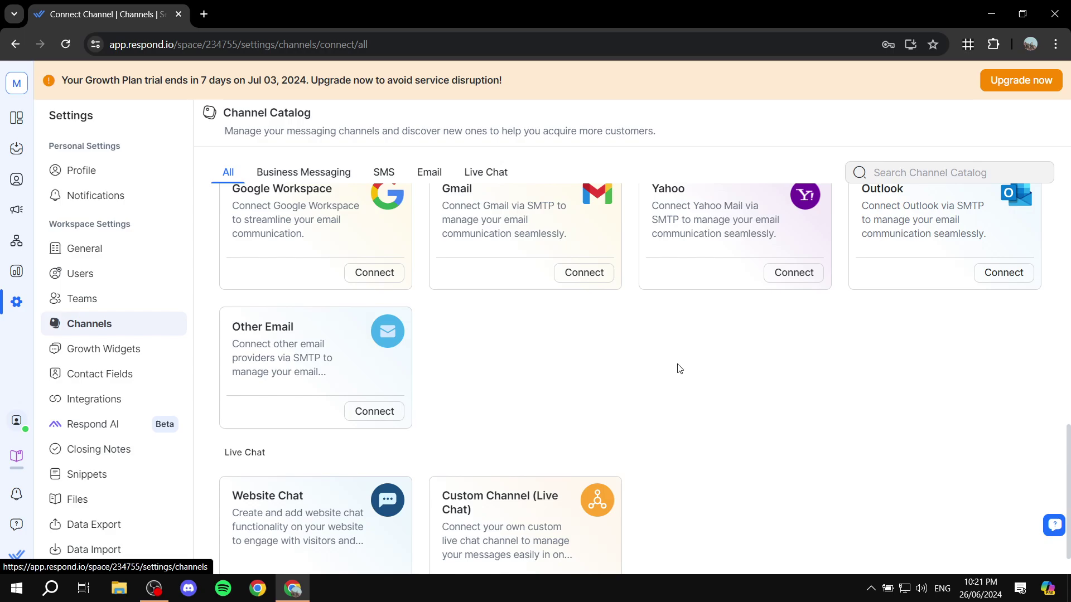
pyautogui.scroll(12, 681, 370)
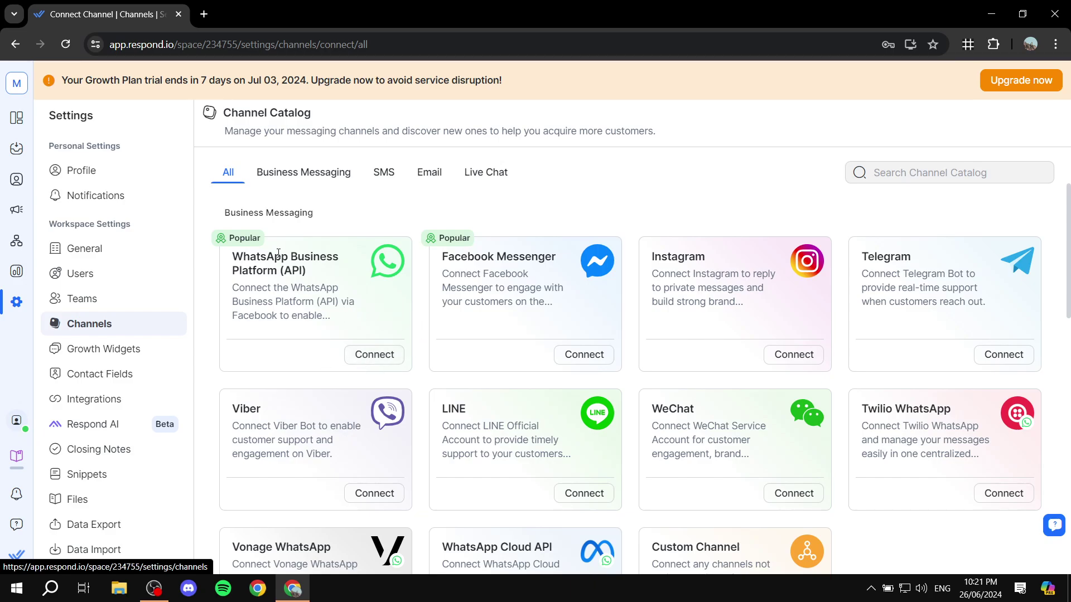
# Preview the WhatsApp Business Platform (API) connection setup and return to the catalog.
pyautogui.moveTo(233, 262); pyautogui.dragTo(357, 267)
pyautogui.click(343, 279)
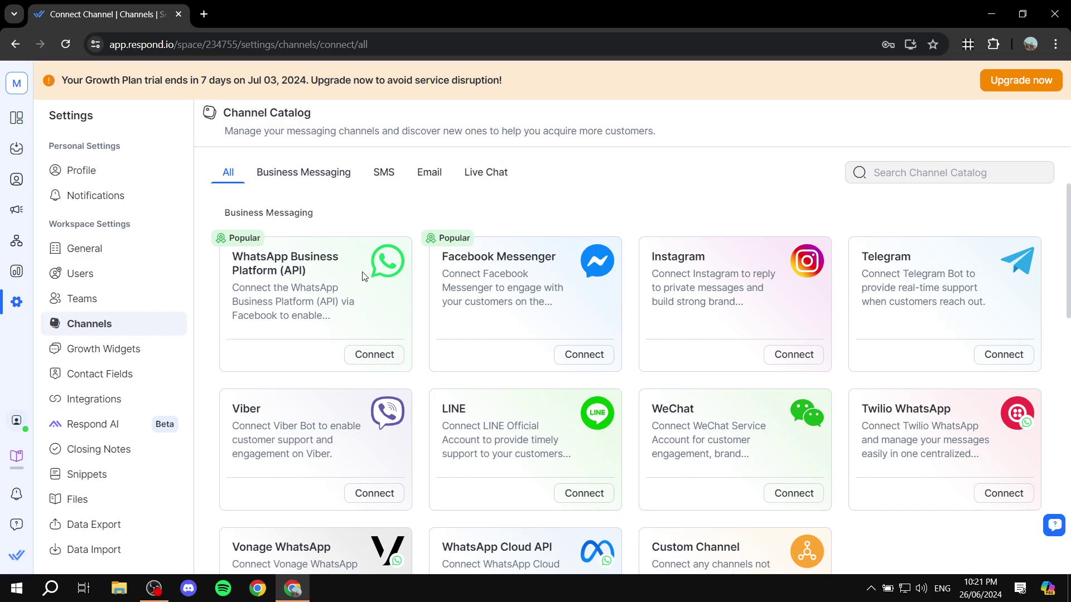
pyautogui.click(392, 360)
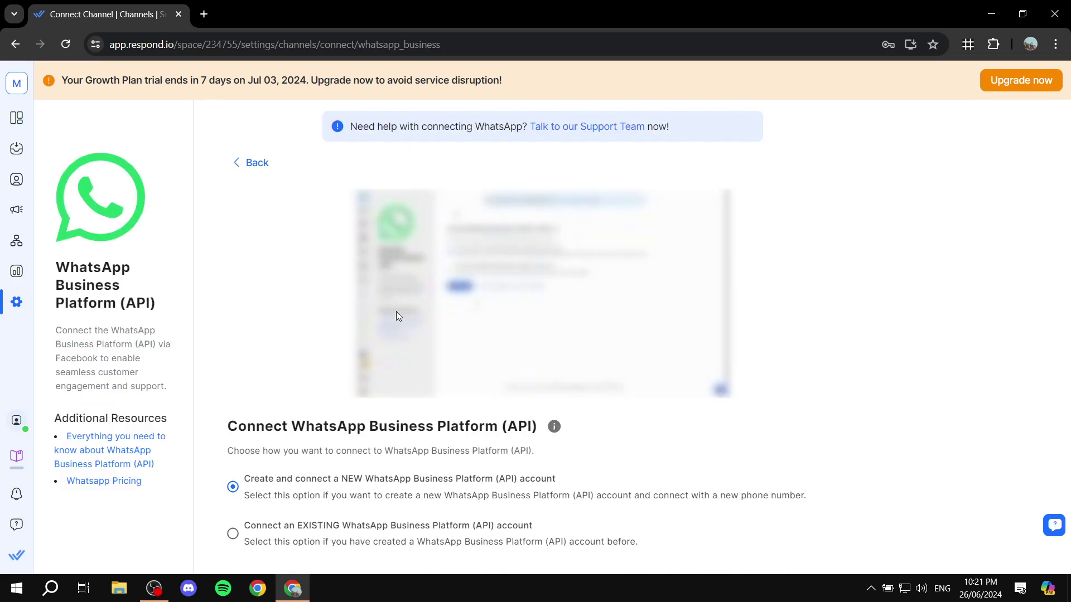
pyautogui.click(254, 163)
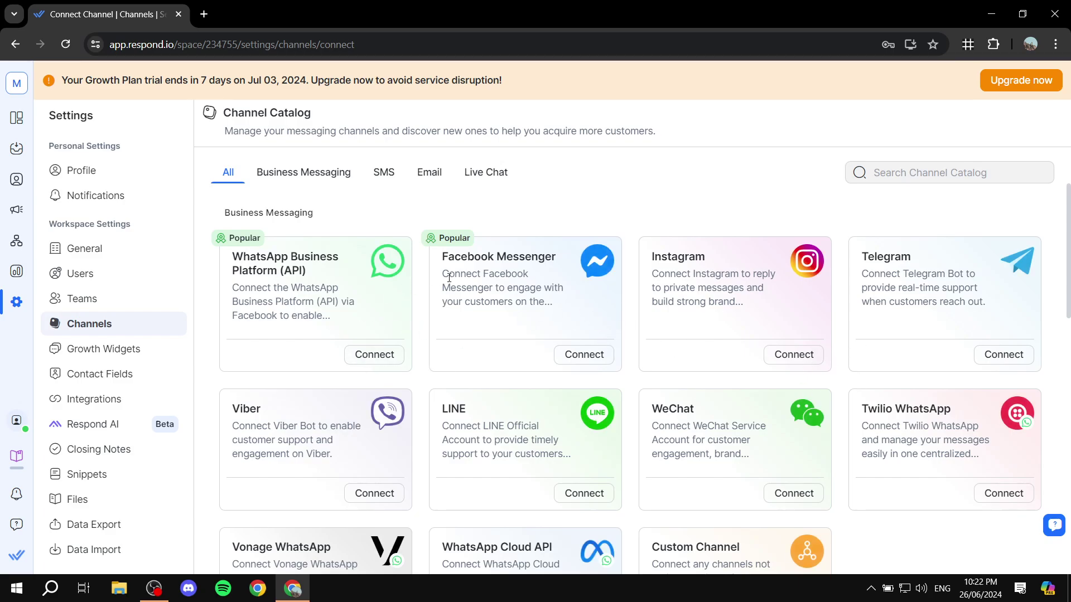
# View the Respond AI prompt settings, then the Workspaces list showing My New Workspace.
pyautogui.scroll(-3, 83, 340)
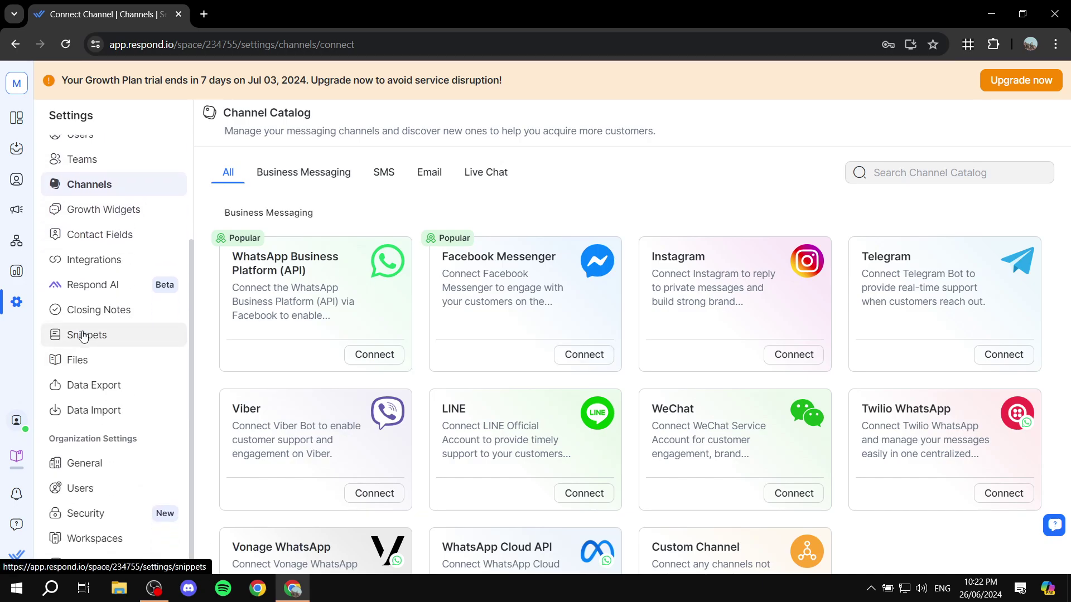
pyautogui.click(96, 288)
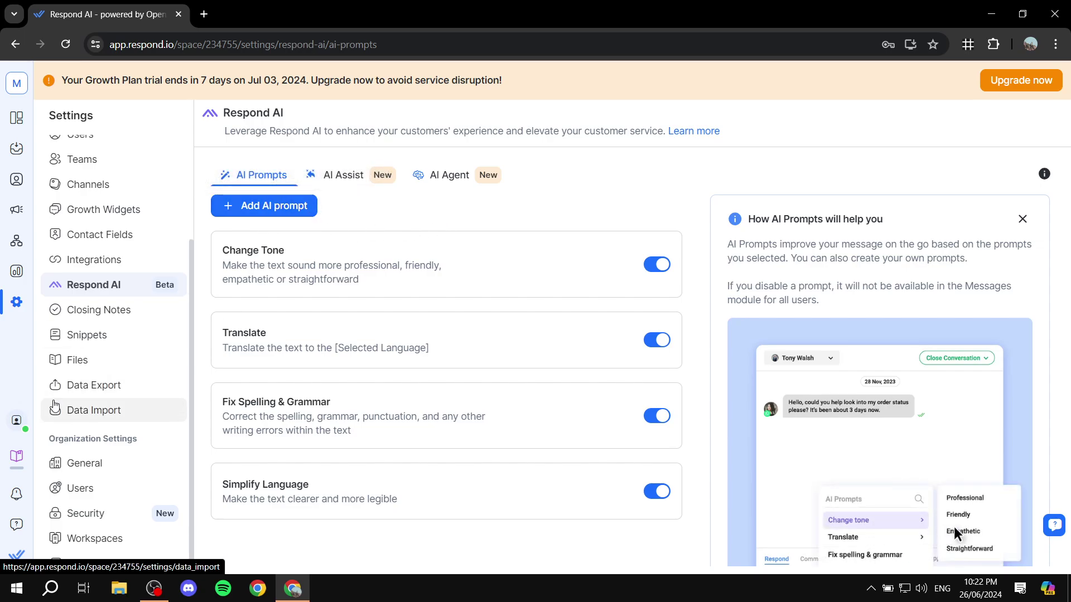
pyautogui.scroll(-1, 126, 446)
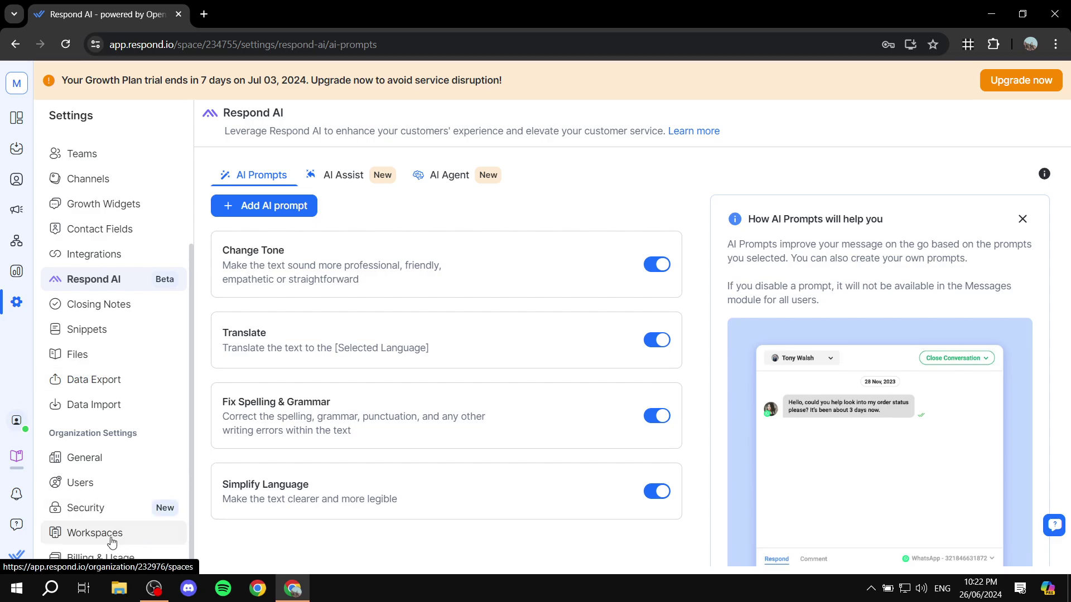
pyautogui.click(89, 533)
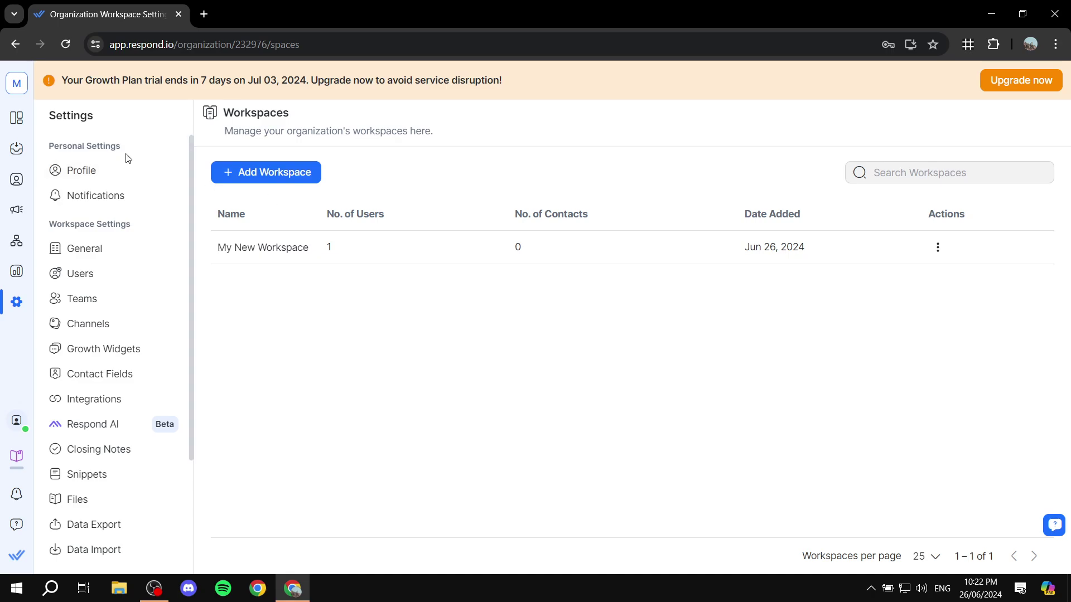
# Go back to the workspace Dashboard with its Contacts and Team Members panels.
pyautogui.click(17, 119)
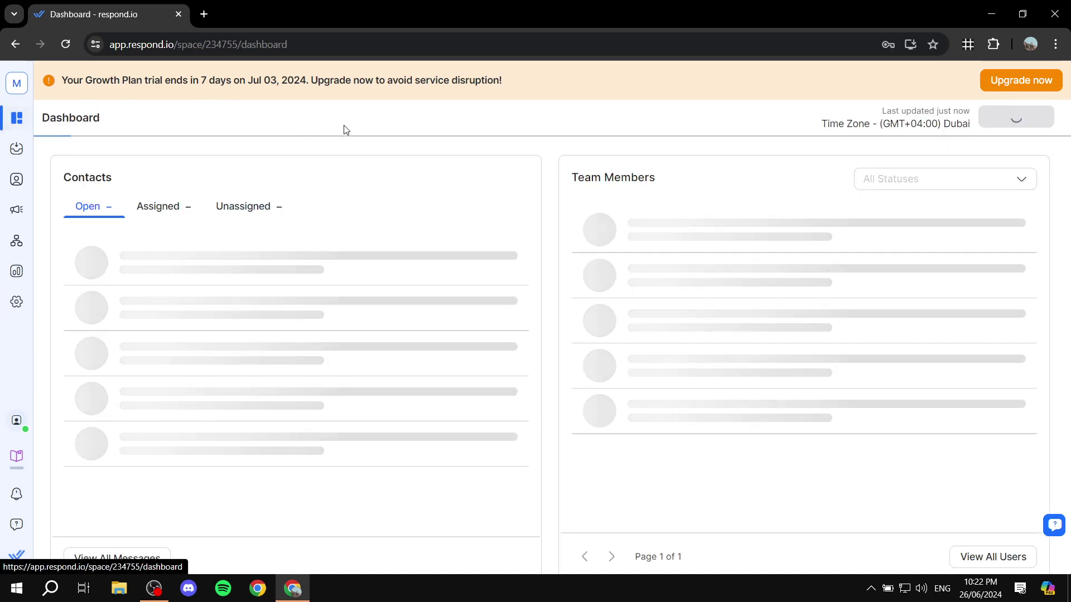